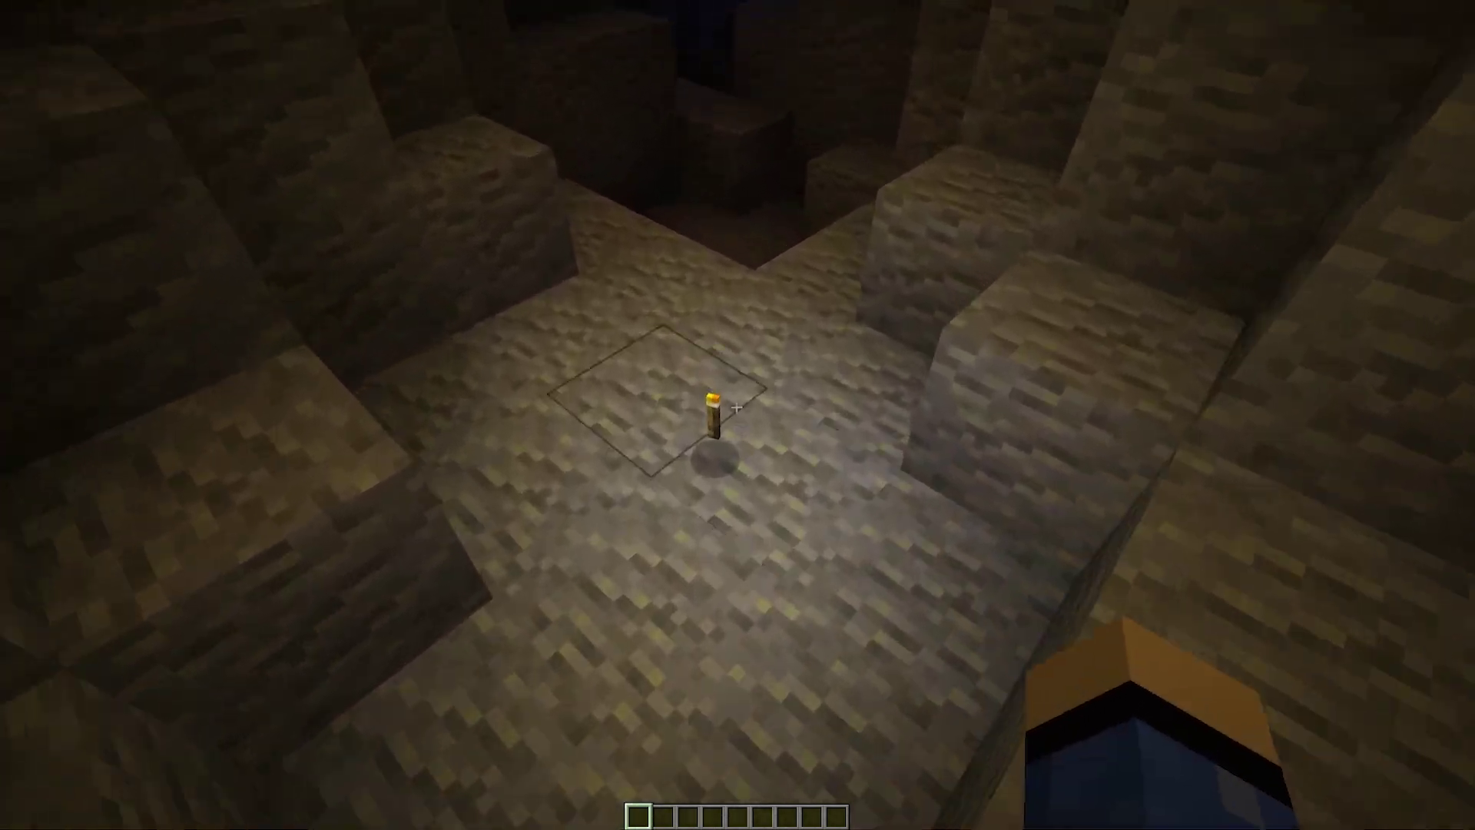
- Carry the torch deeper into the cave and set it on the lower floor
{"action": "left_click", "coordinate": [736, 407]}
{"action": "key", "text": "w"}
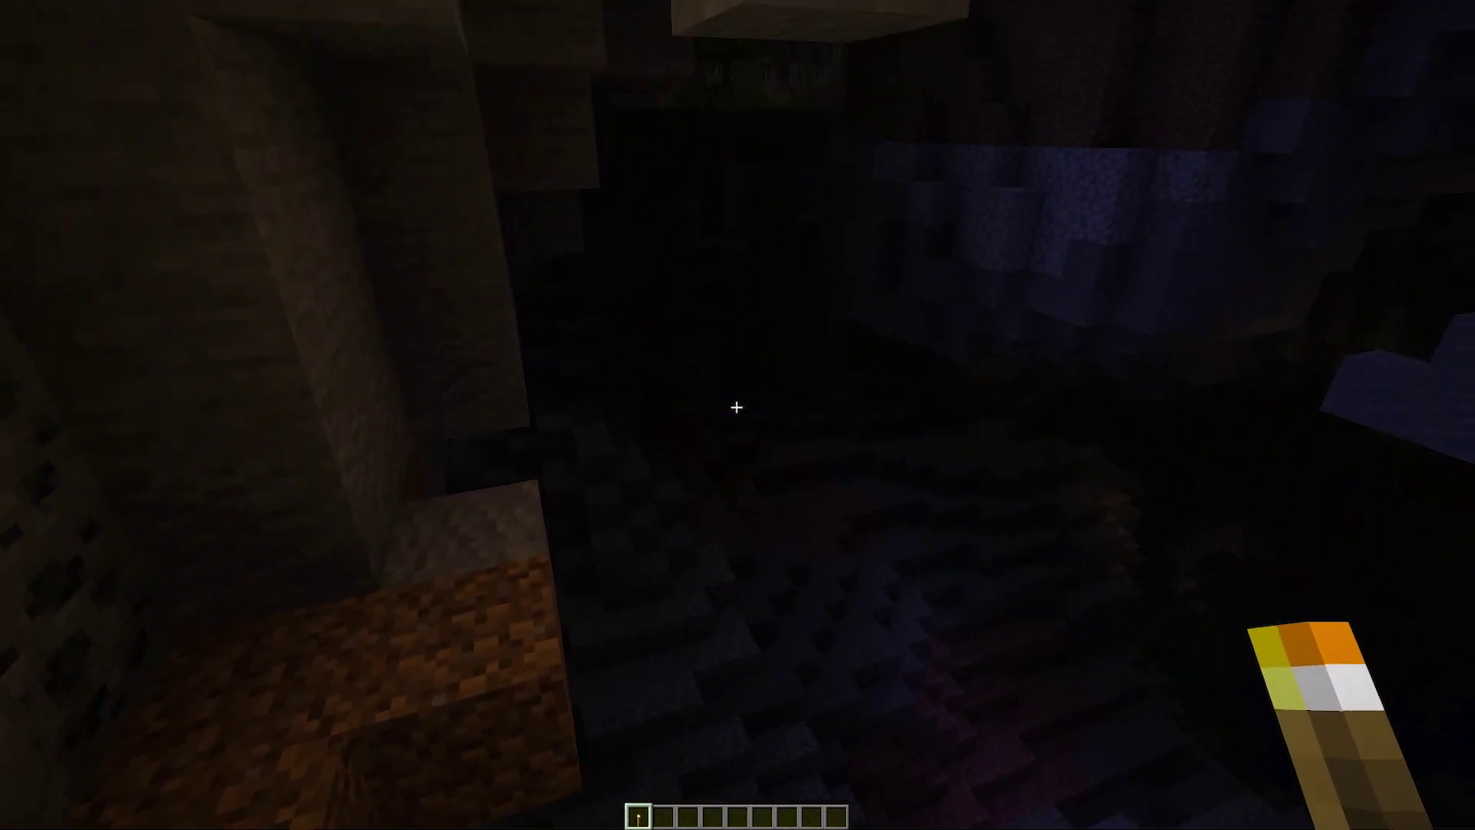
{"action": "right_click", "coordinate": [736, 408]}
{"action": "key", "text": "w"}
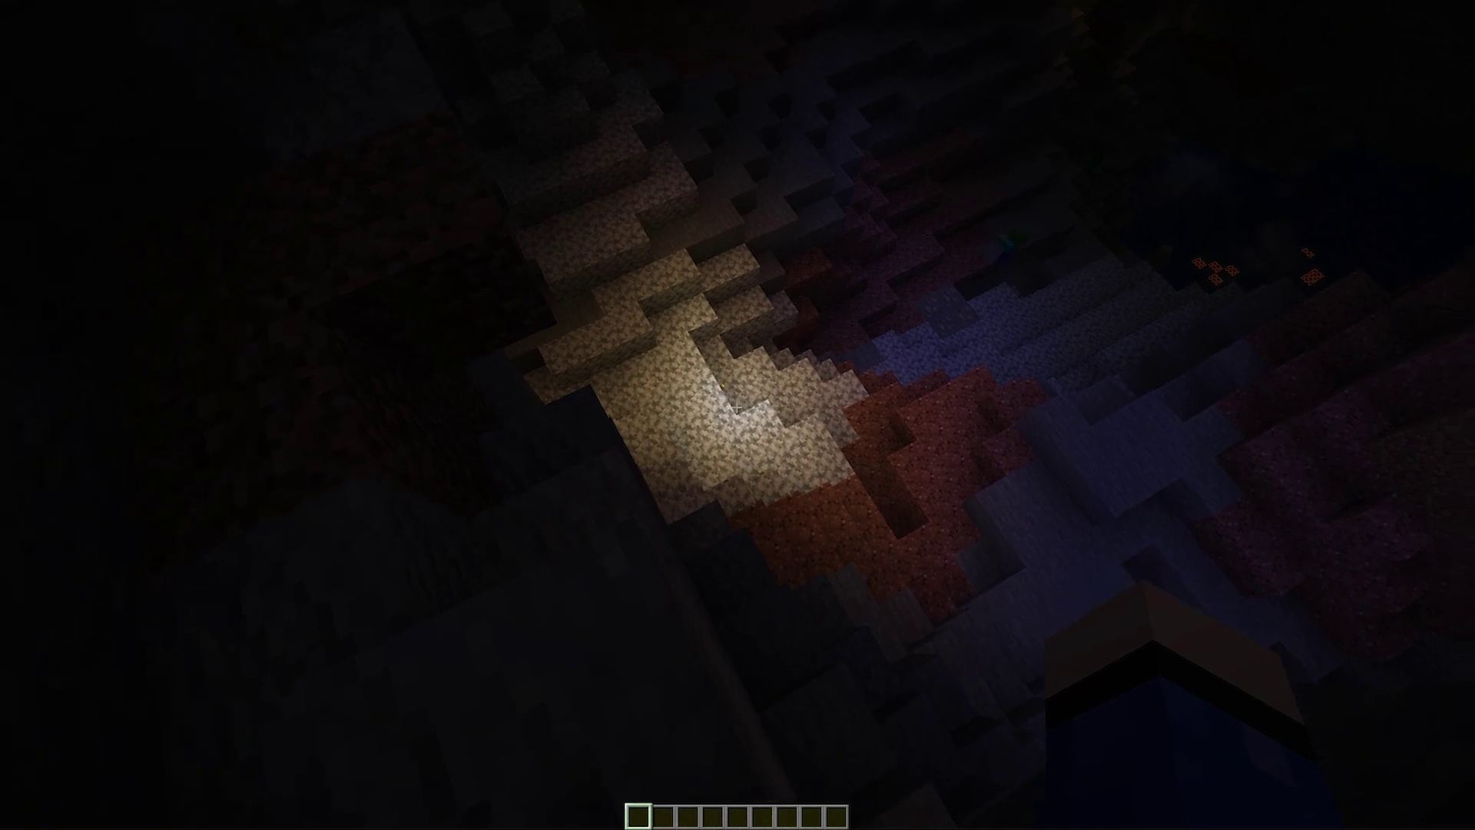
{"action": "left_click", "coordinate": [736, 408]}
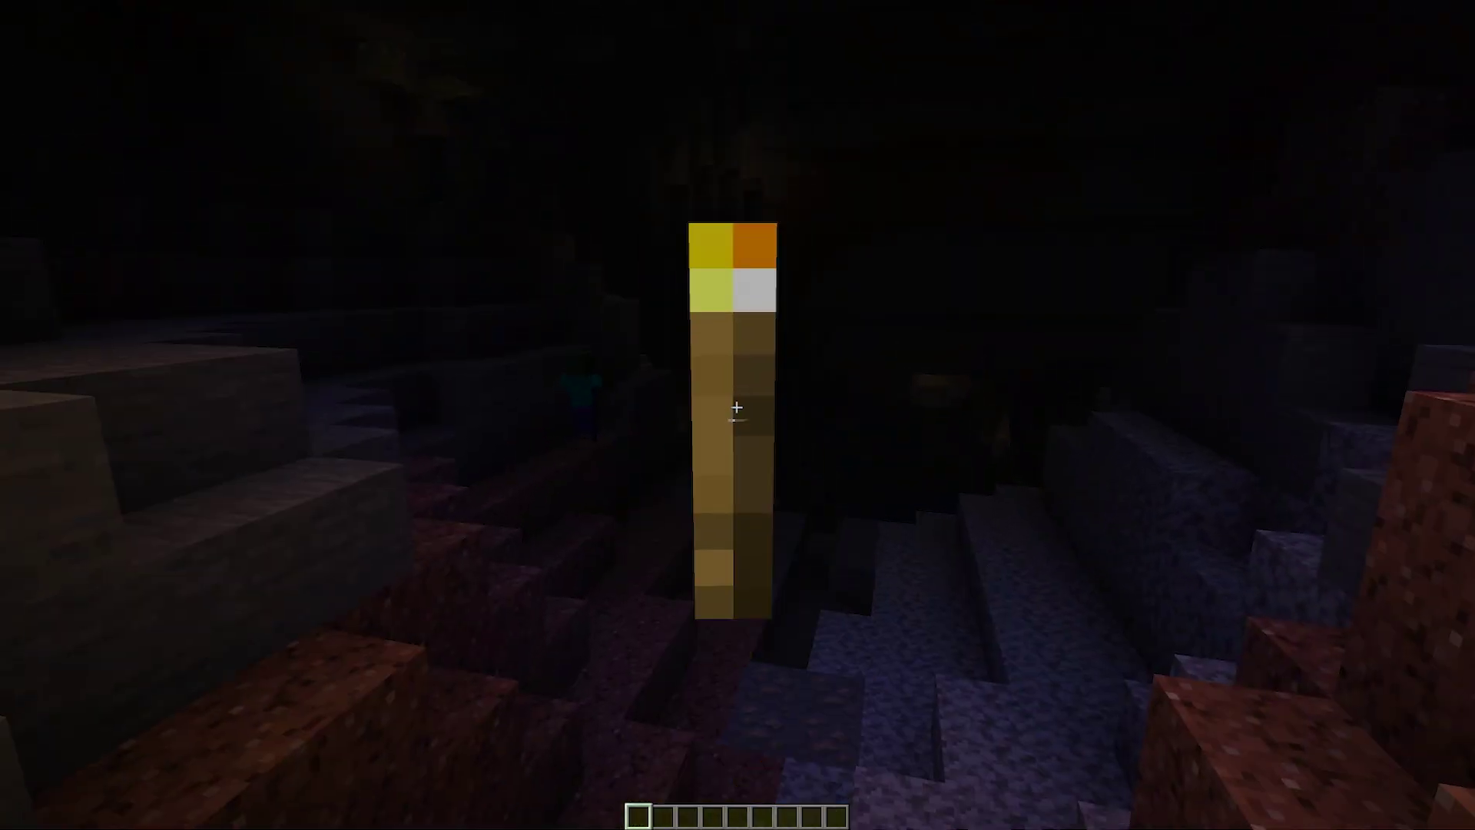
{"action": "right_click", "coordinate": [736, 407]}
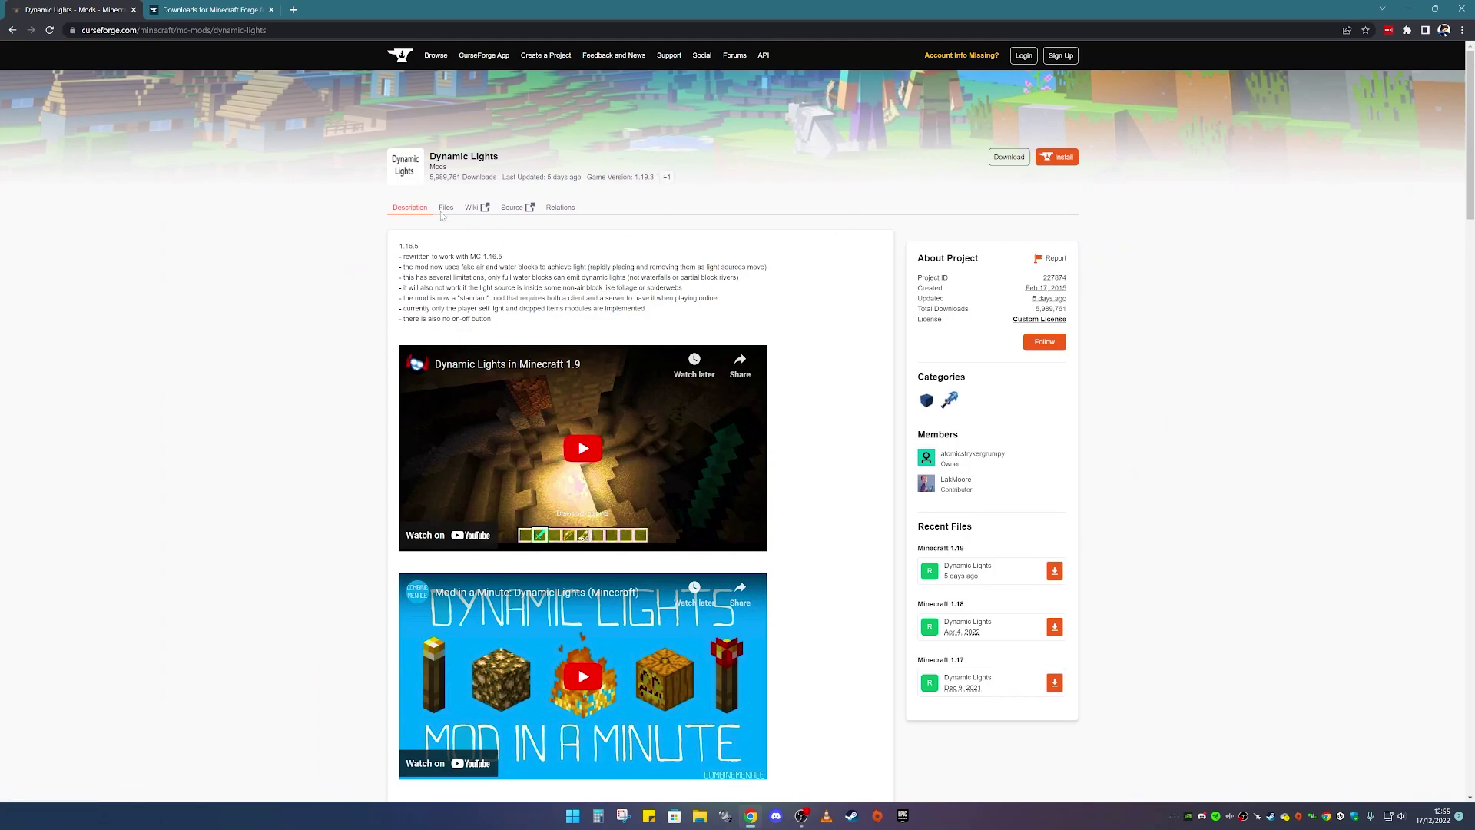
- Download the main Dynamic Lights 1.19.3 file from the mod's Files list on CurseForge
{"action": "scroll", "coordinate": [470, 238], "scroll_direction": "down", "scroll_amount": 4}
{"action": "scroll", "coordinate": [473, 239], "scroll_direction": "up", "scroll_amount": 4}
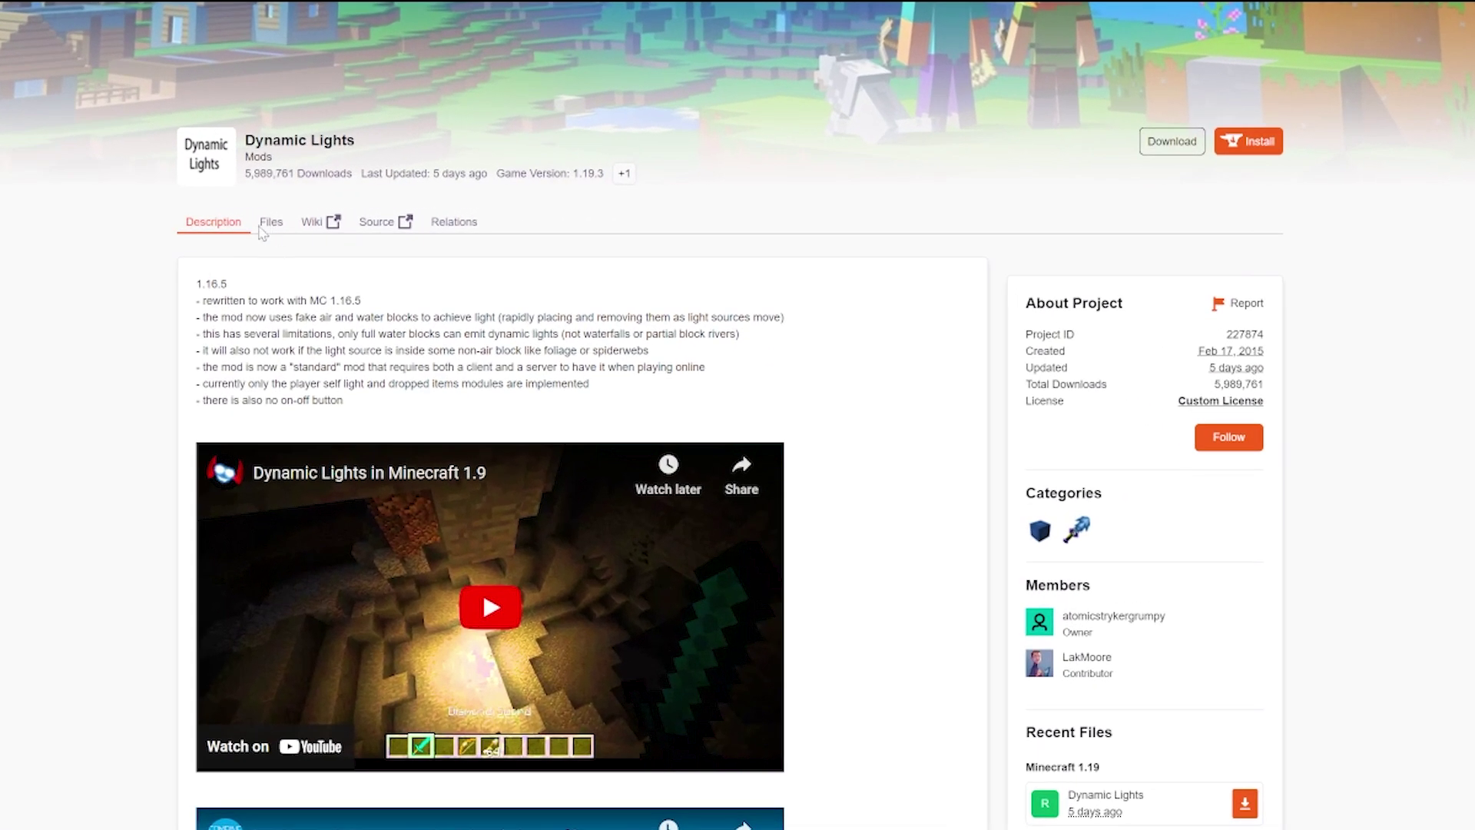
{"action": "left_click", "coordinate": [264, 229]}
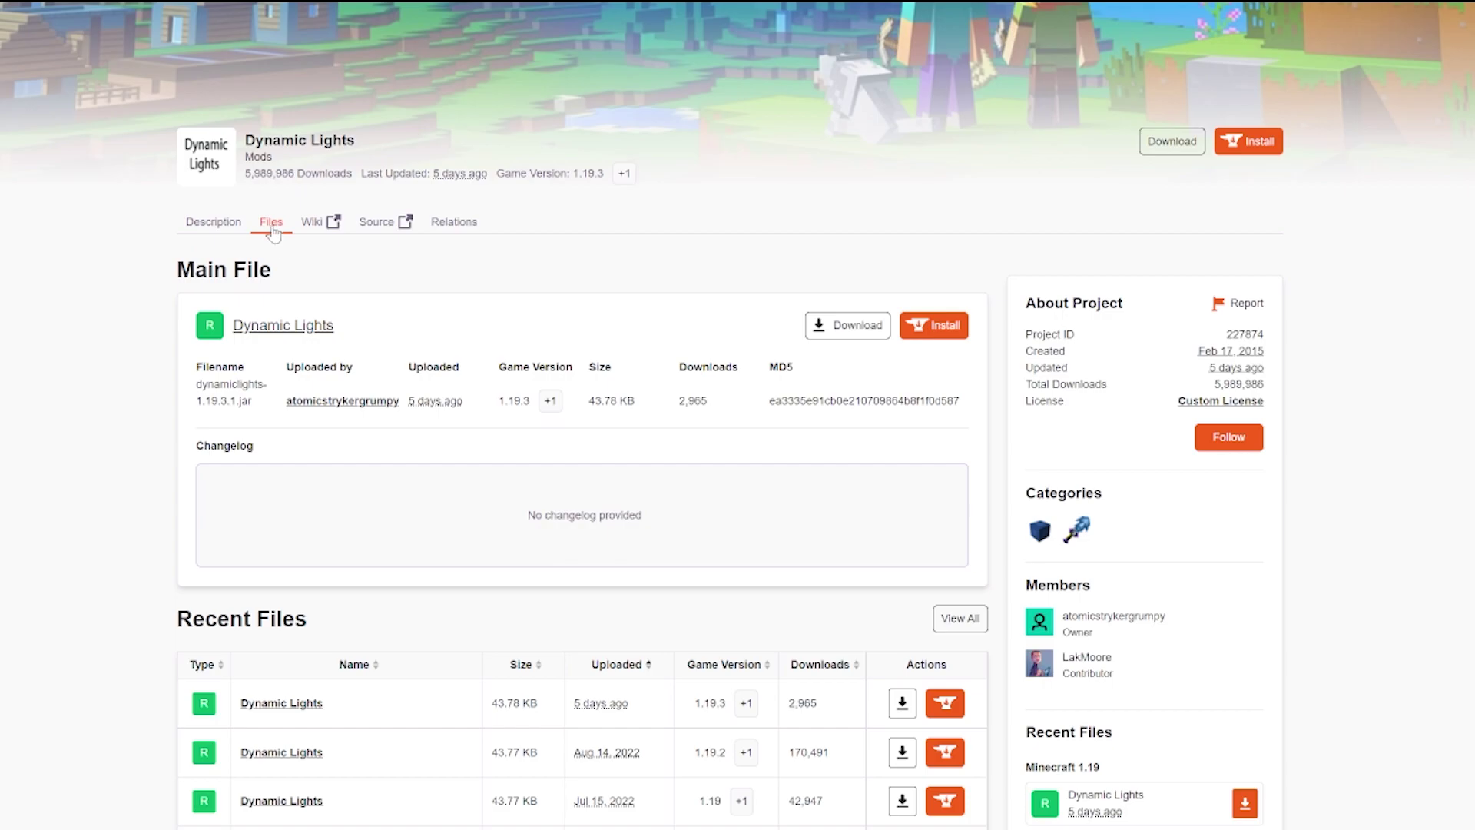
{"action": "left_click", "coordinate": [848, 327]}
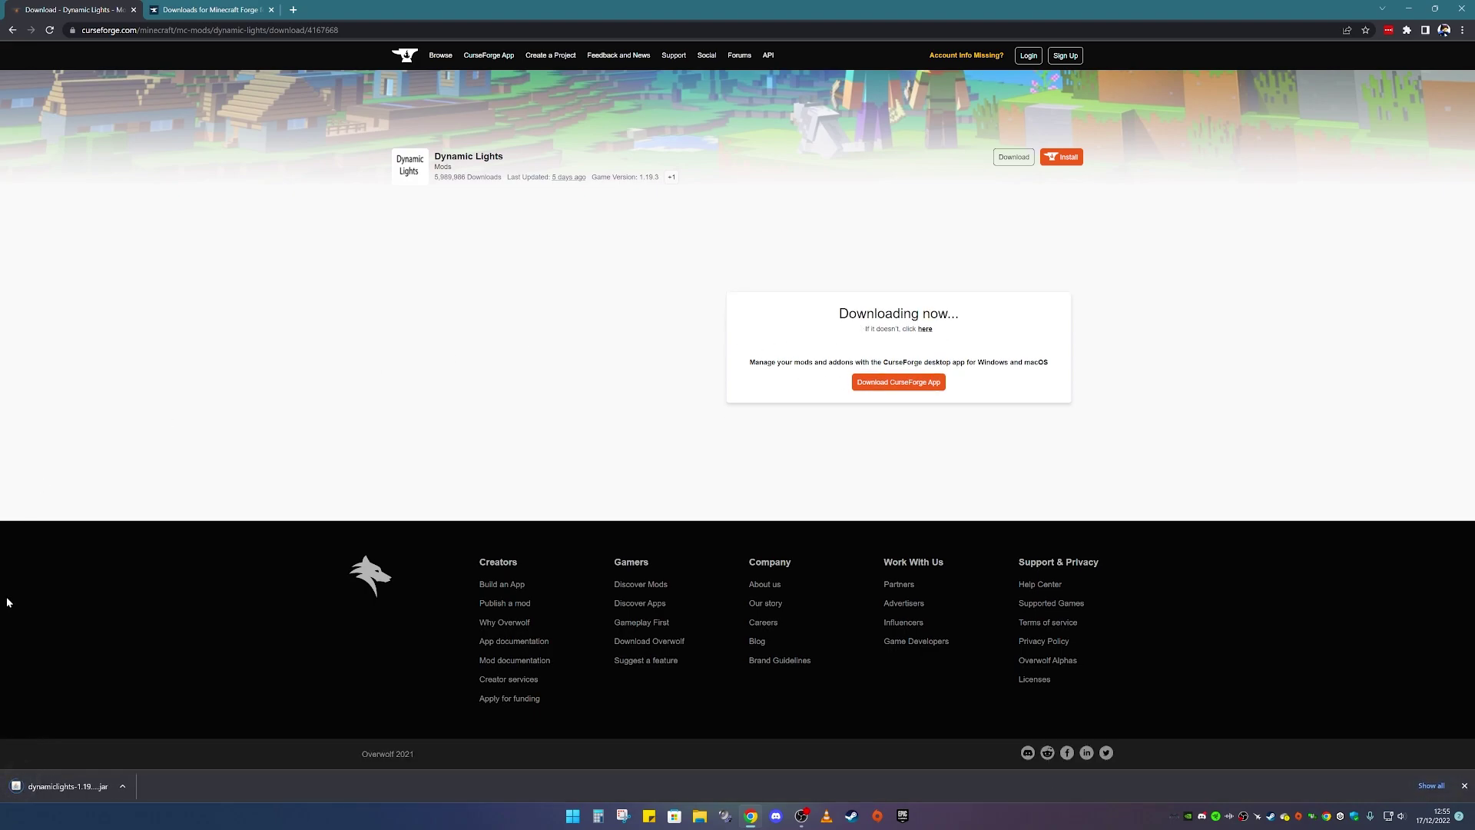
- Drag the downloaded Dynamic Lights jar onto the desktop and close the CurseForge page
{"action": "double_click", "coordinate": [535, 7]}
{"action": "left_click_drag", "start_coordinate": [535, 6], "coordinate": [851, 47]}
{"action": "left_click_drag", "start_coordinate": [438, 692], "coordinate": [176, 271]}
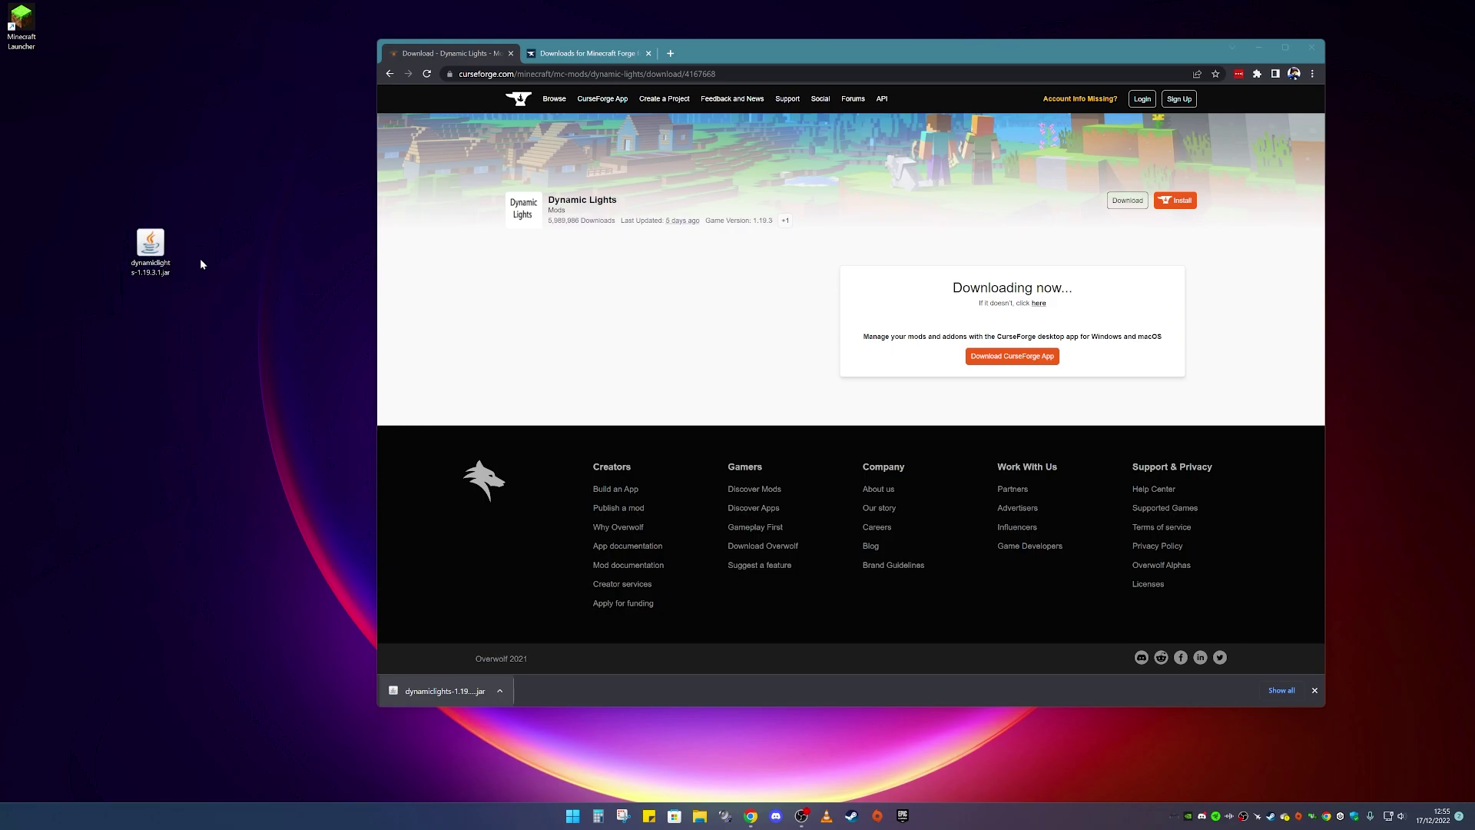
{"action": "left_click", "coordinate": [511, 53]}
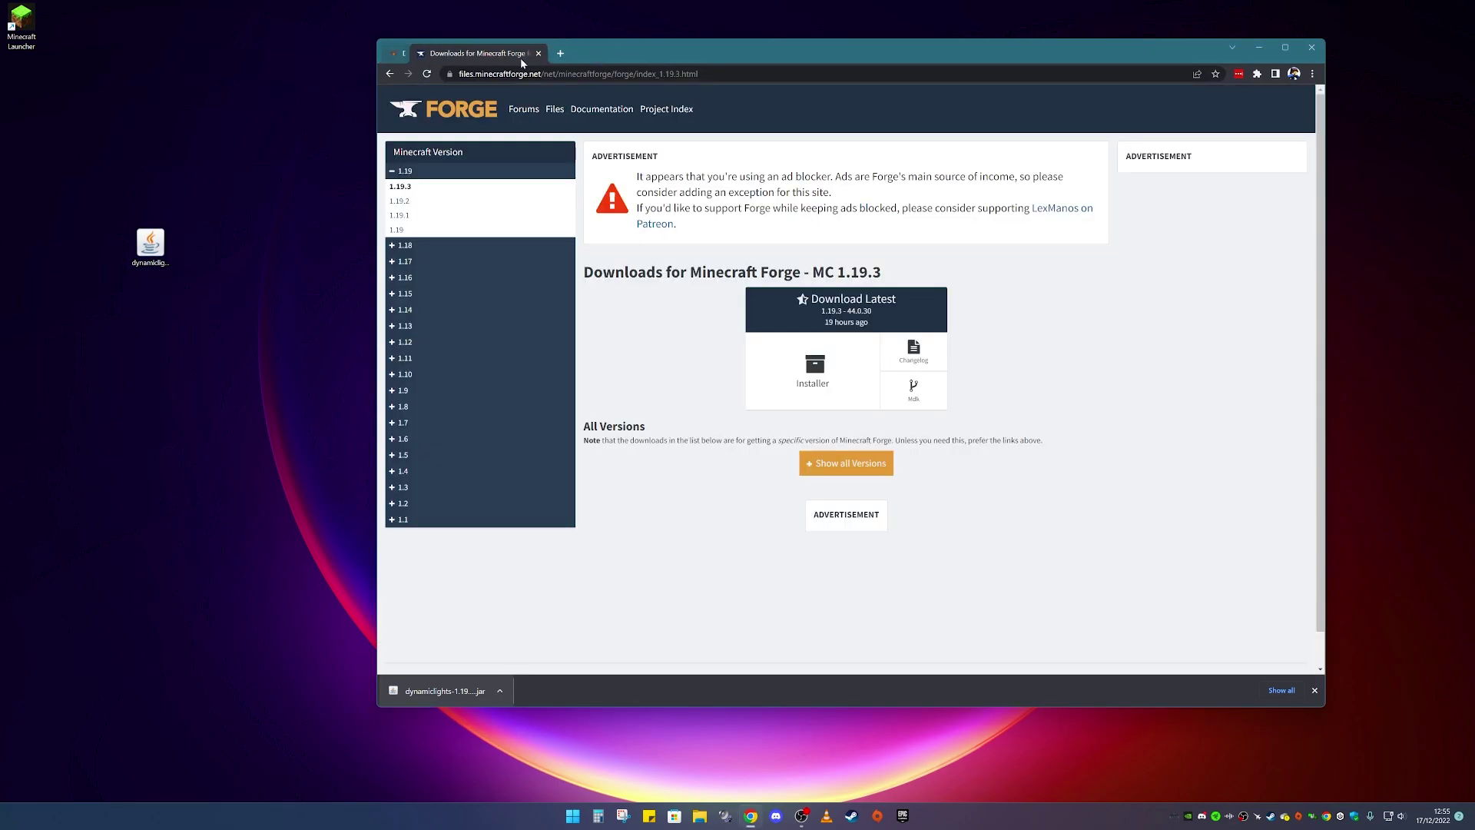
- Download the latest Forge 1.19.3 installer, skipping the ad page
{"action": "double_click", "coordinate": [519, 54]}
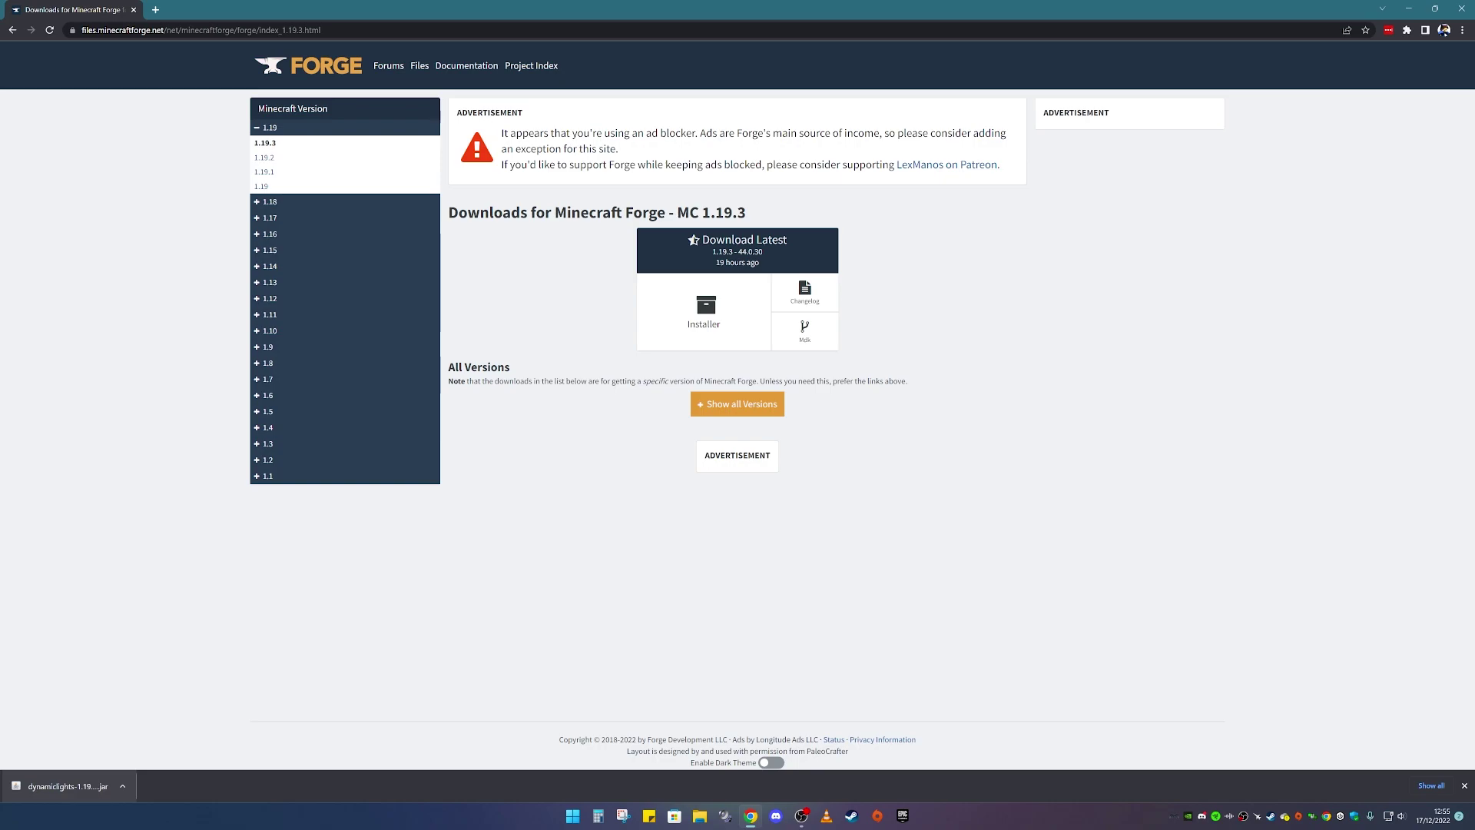
{"action": "left_click_drag", "start_coordinate": [448, 212], "coordinate": [746, 213]}
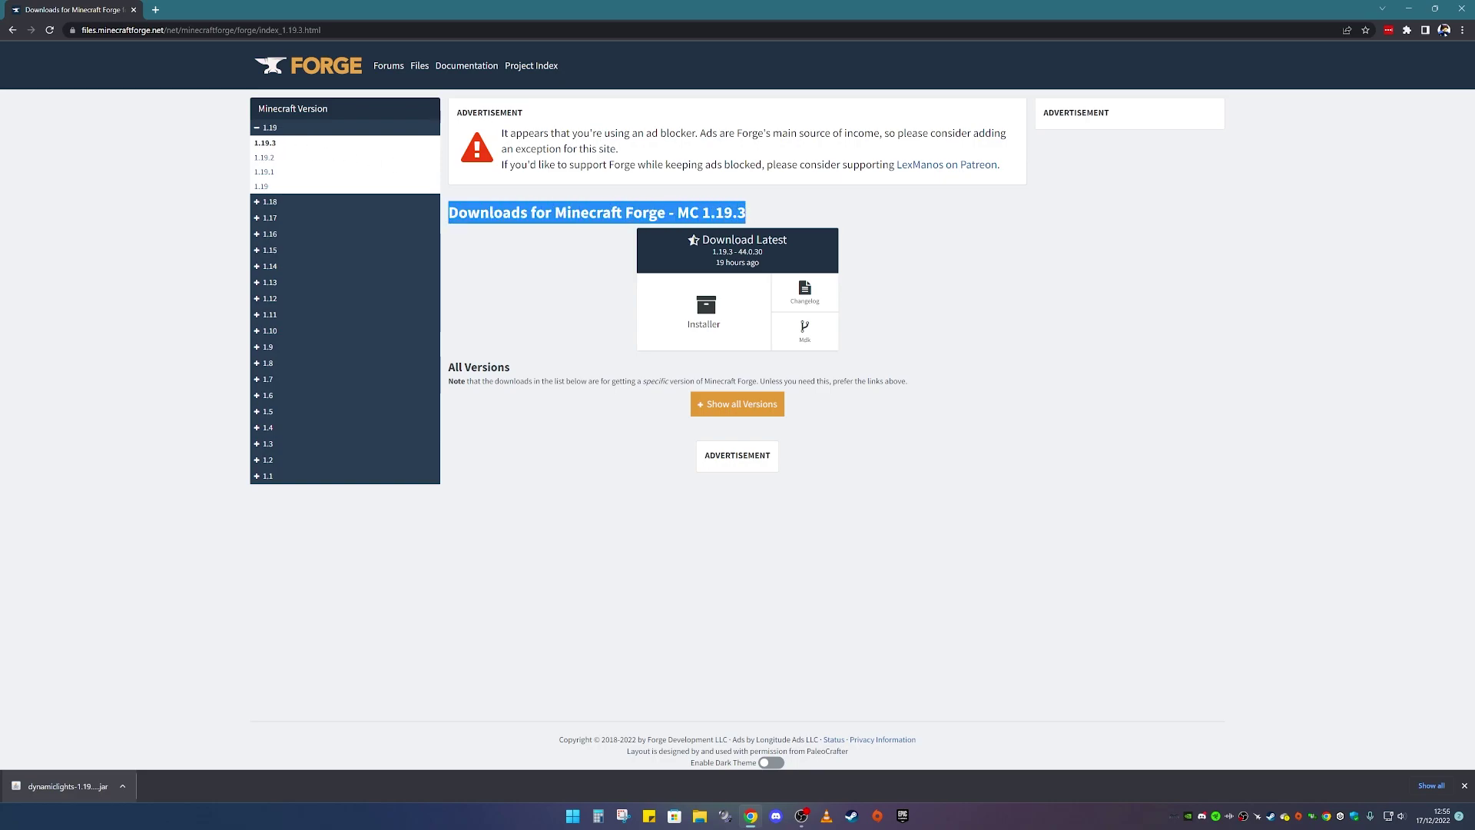
{"action": "left_click", "coordinate": [696, 327]}
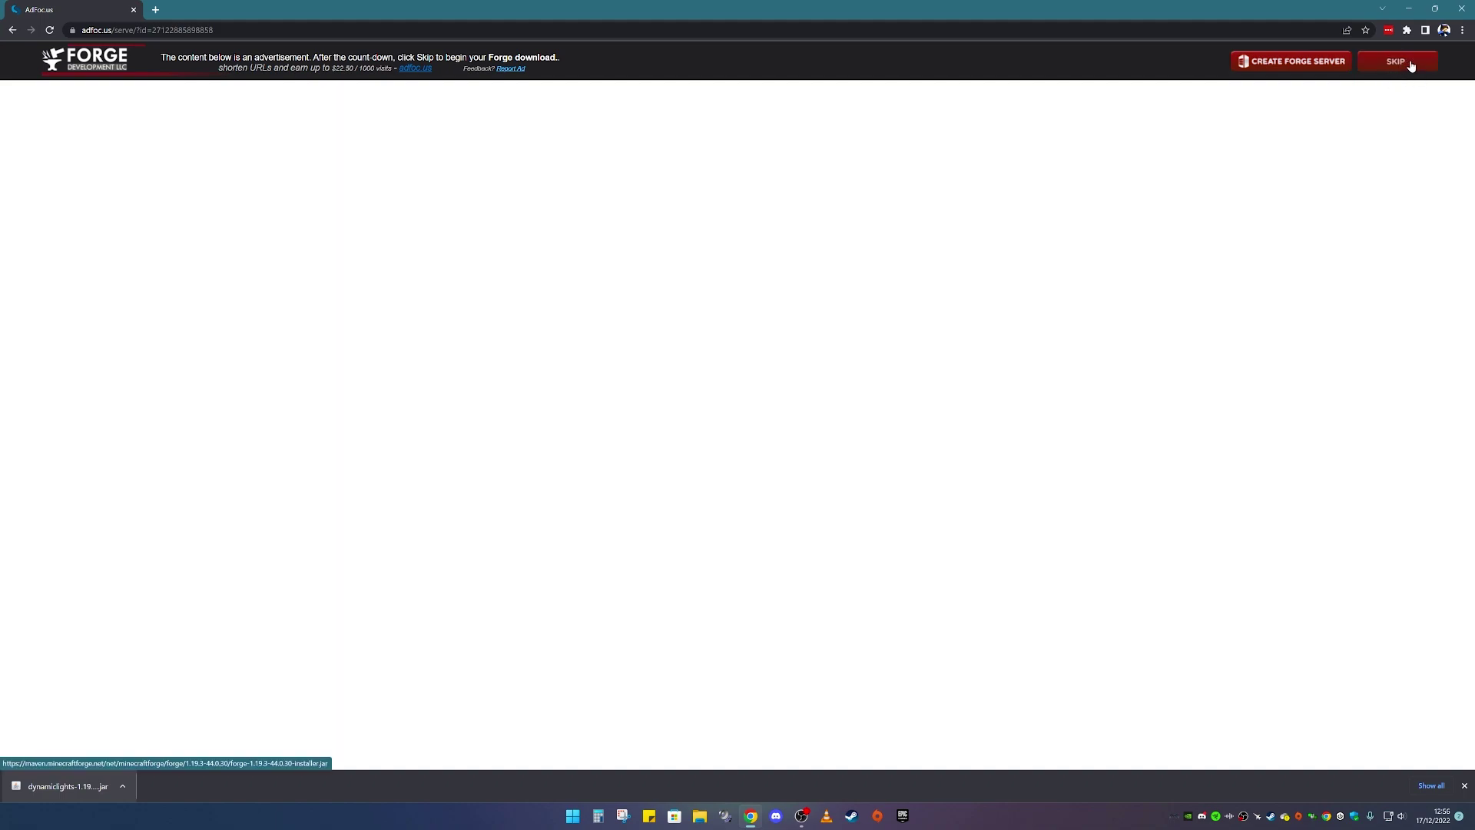
{"action": "left_click", "coordinate": [1411, 66]}
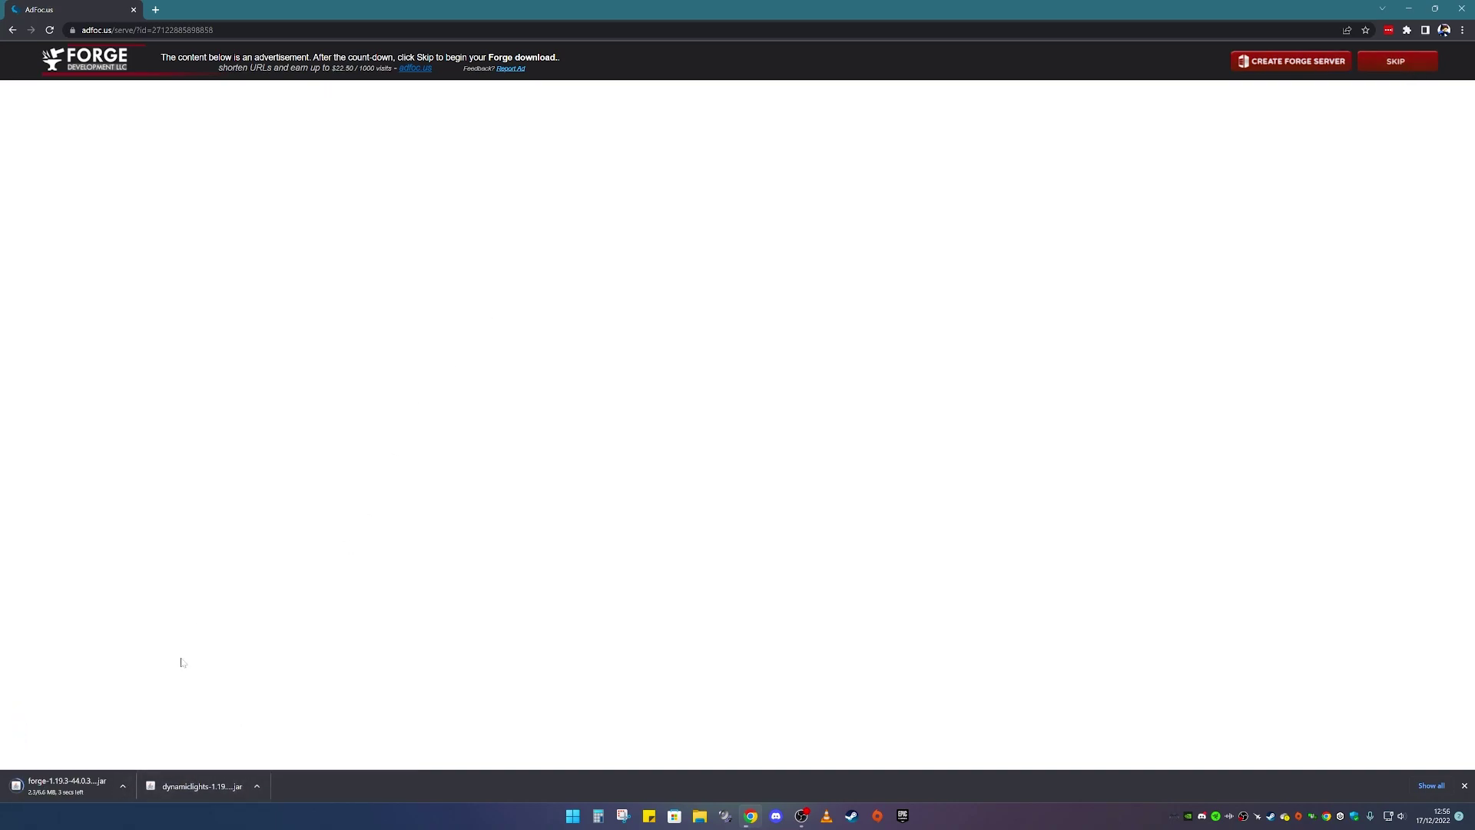
- Place the Forge installer jar on the desktop and close Chrome
{"action": "double_click", "coordinate": [146, 11]}
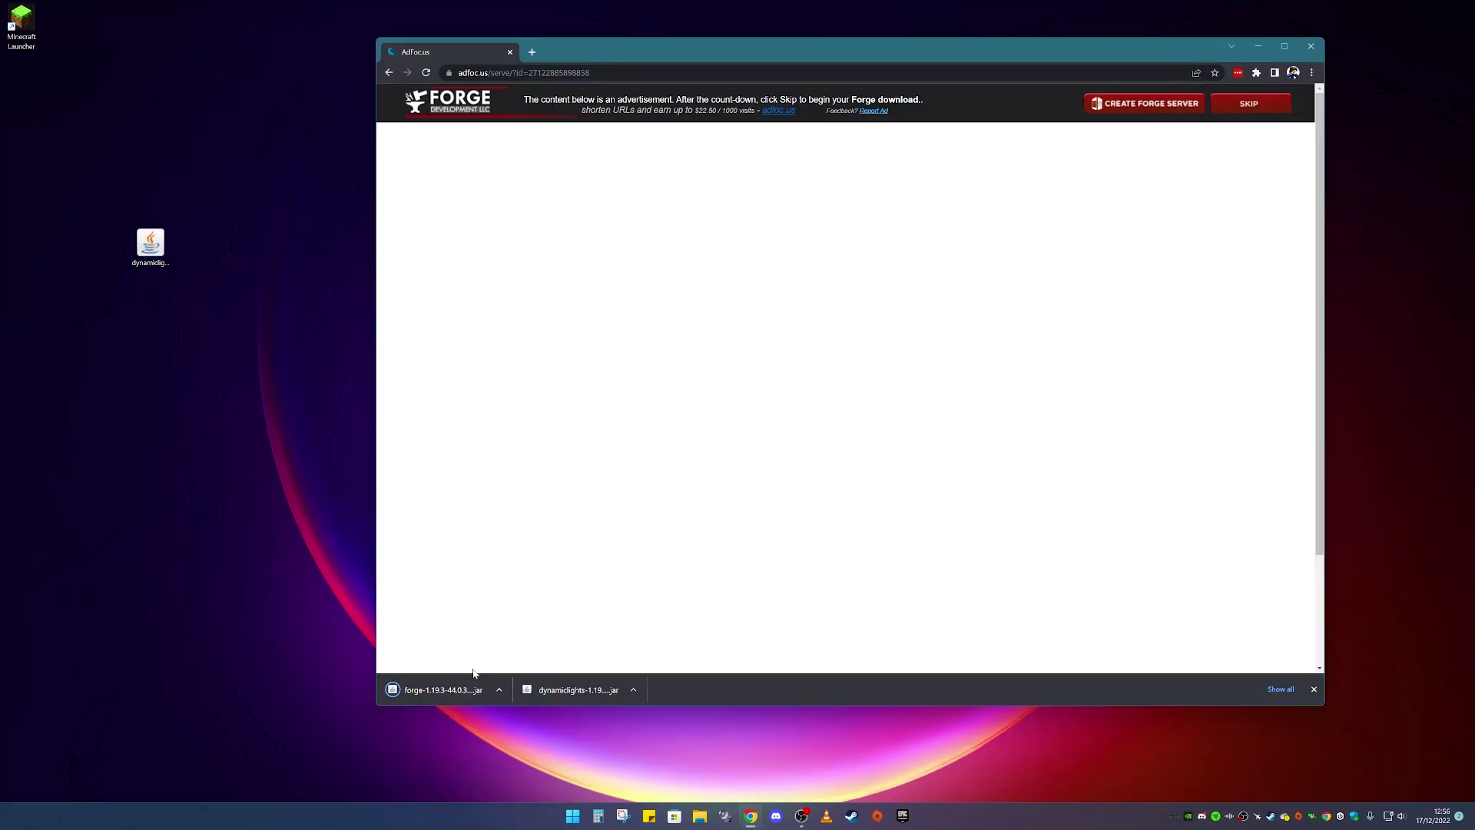
{"action": "left_click_drag", "start_coordinate": [442, 694], "coordinate": [231, 254]}
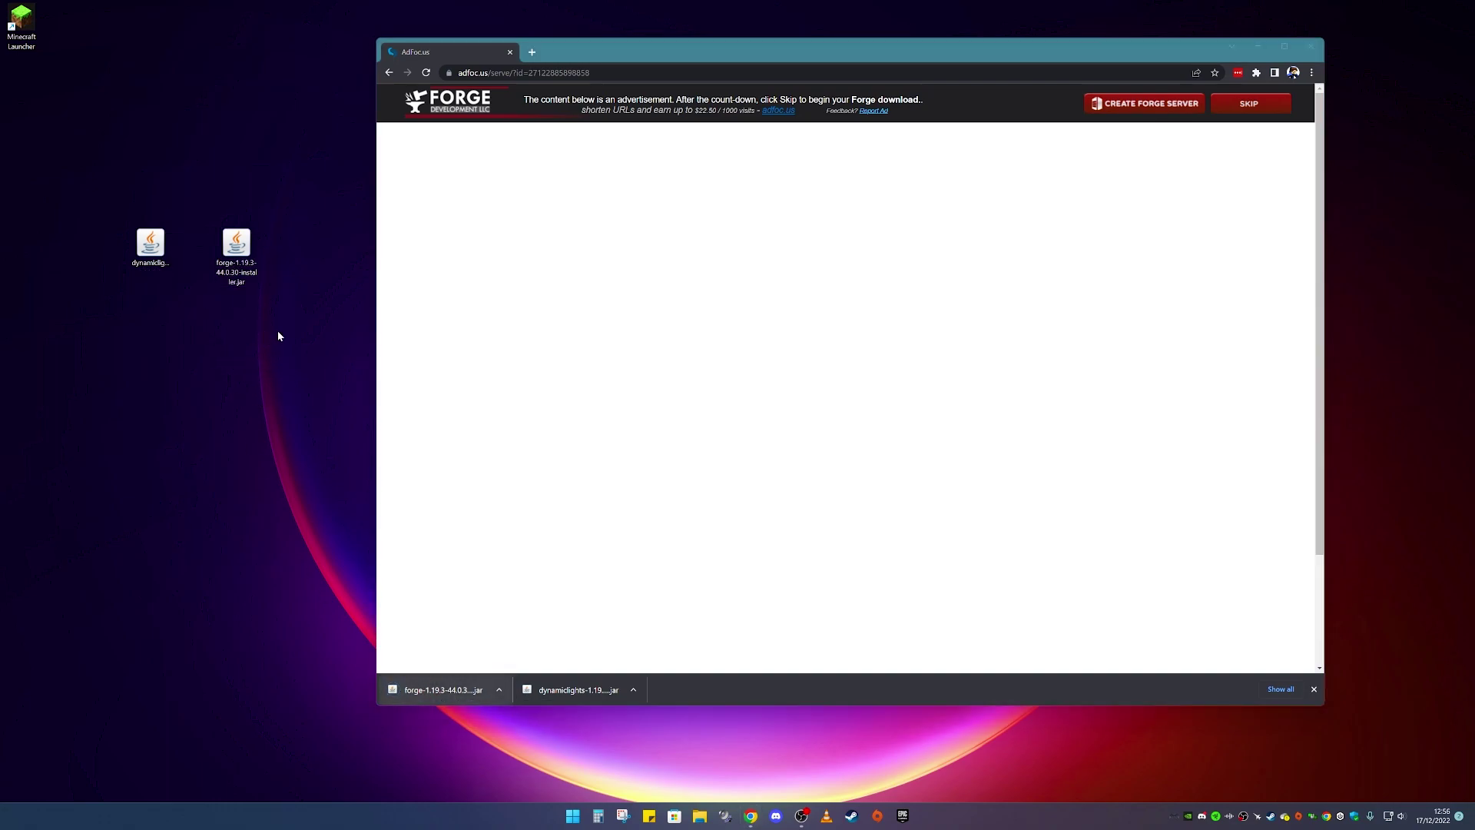
{"action": "left_click", "coordinate": [1305, 56]}
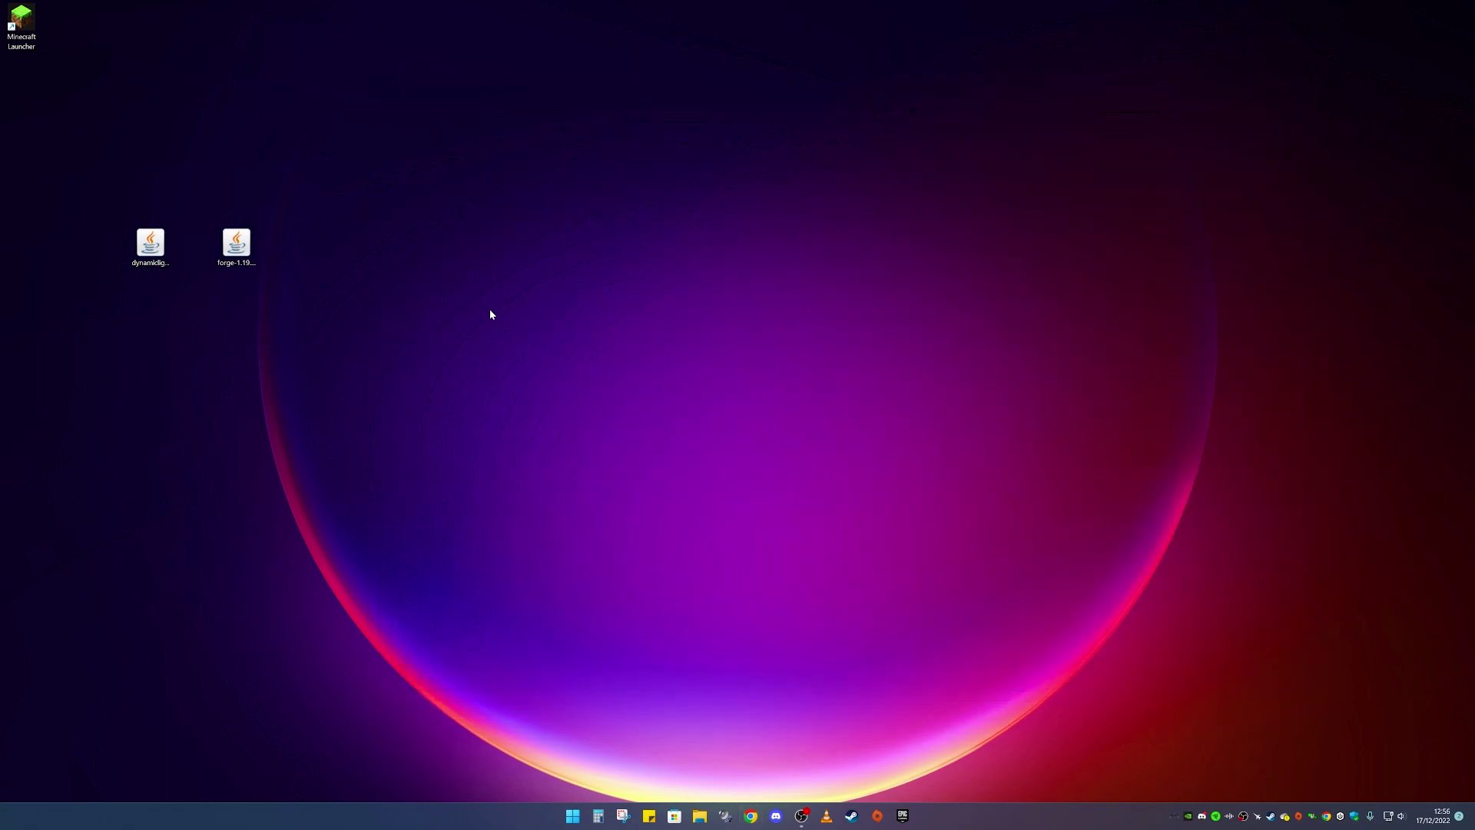
- Launch the Forge 1.19.3 installer from its desktop jar
{"action": "left_click", "coordinate": [780, 299]}
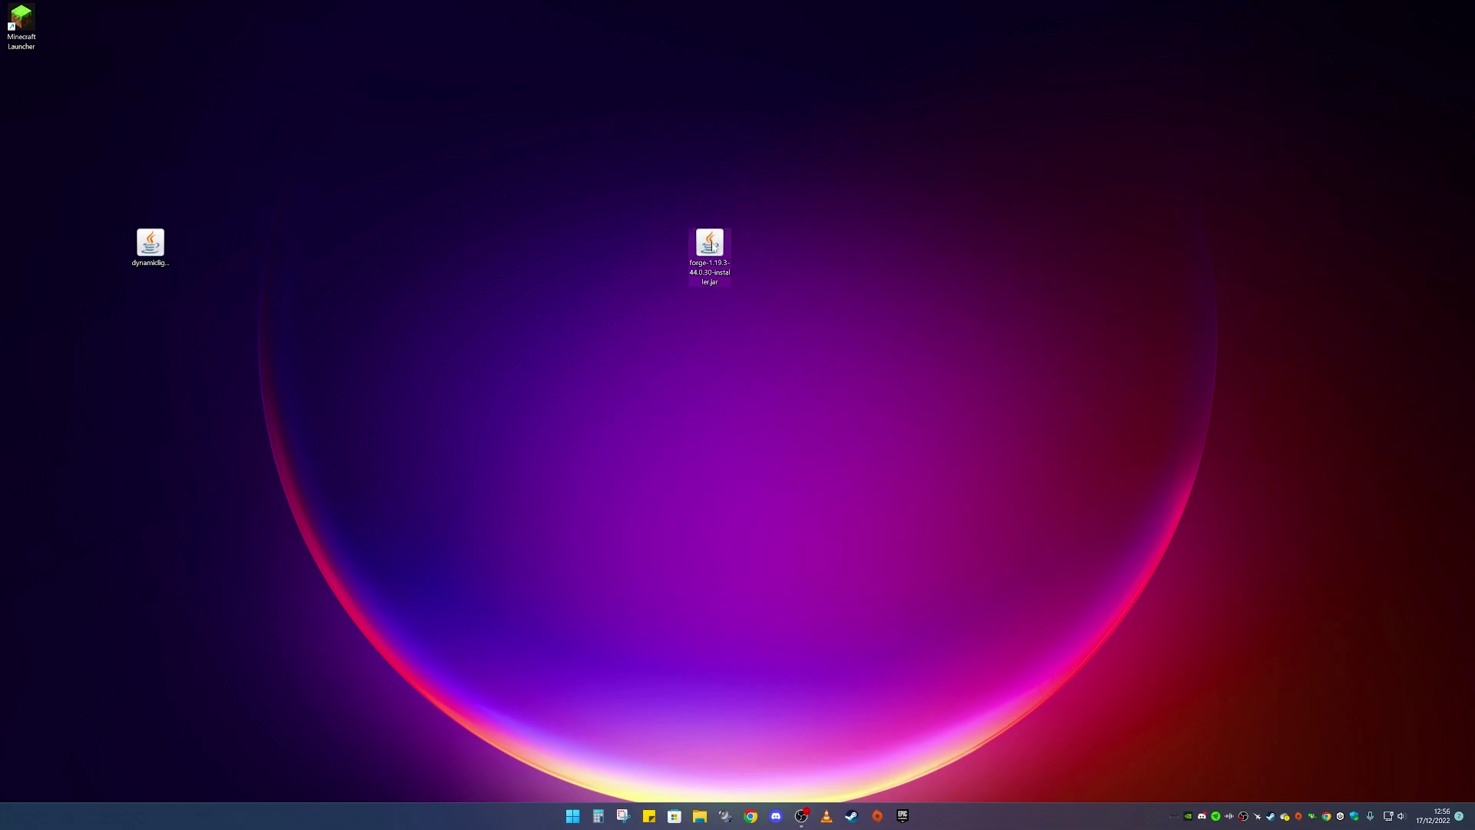
{"action": "double_click", "coordinate": [710, 244]}
{"action": "left_click_drag", "start_coordinate": [686, 215], "coordinate": [742, 293]}
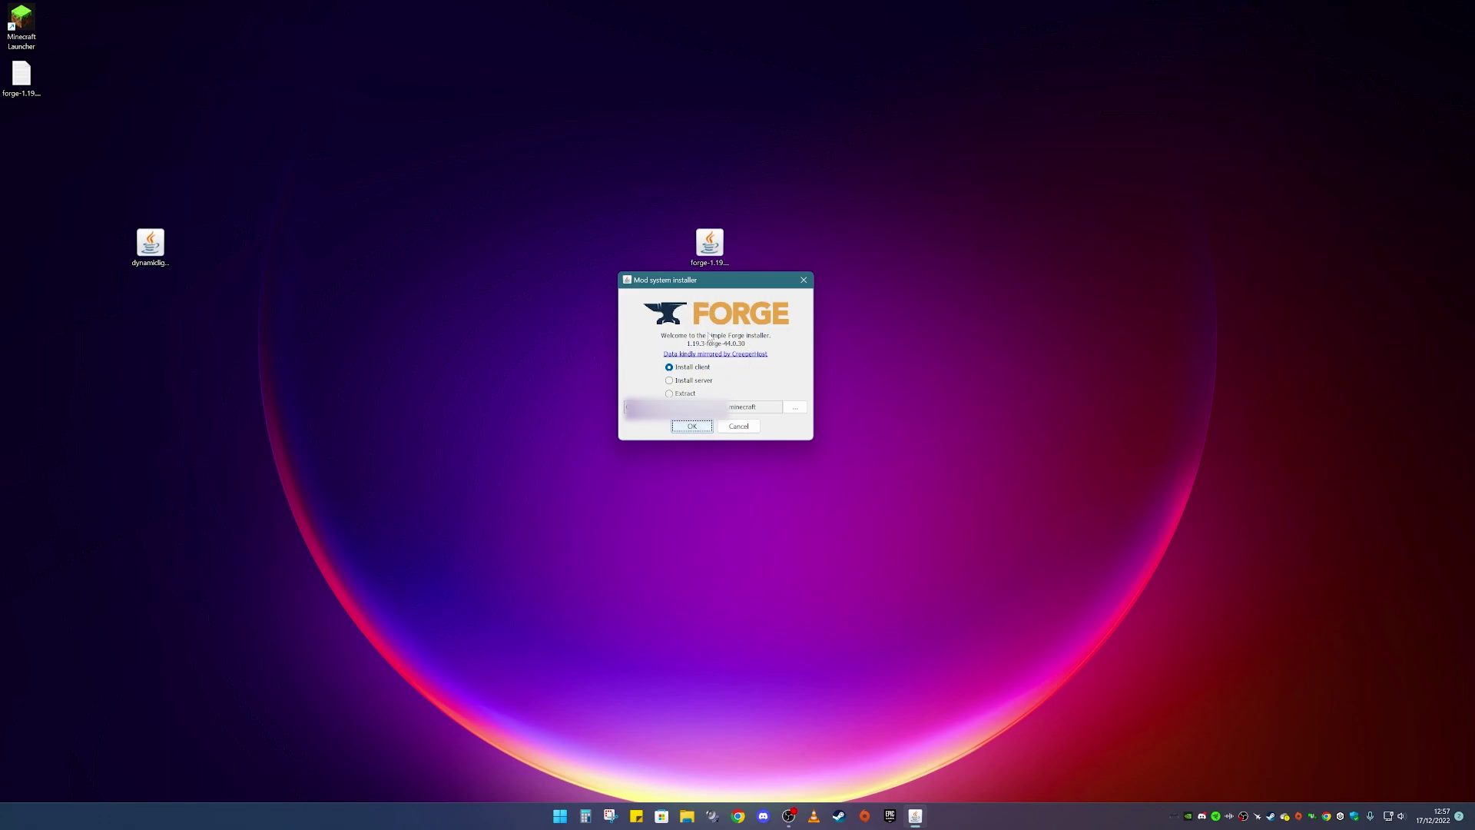
- Close the Forge installer and delete its jar from the desktop
{"action": "left_click", "coordinate": [805, 282]}
{"action": "left_click_drag", "start_coordinate": [659, 201], "coordinate": [767, 318]}
{"action": "key", "text": "Delete"}
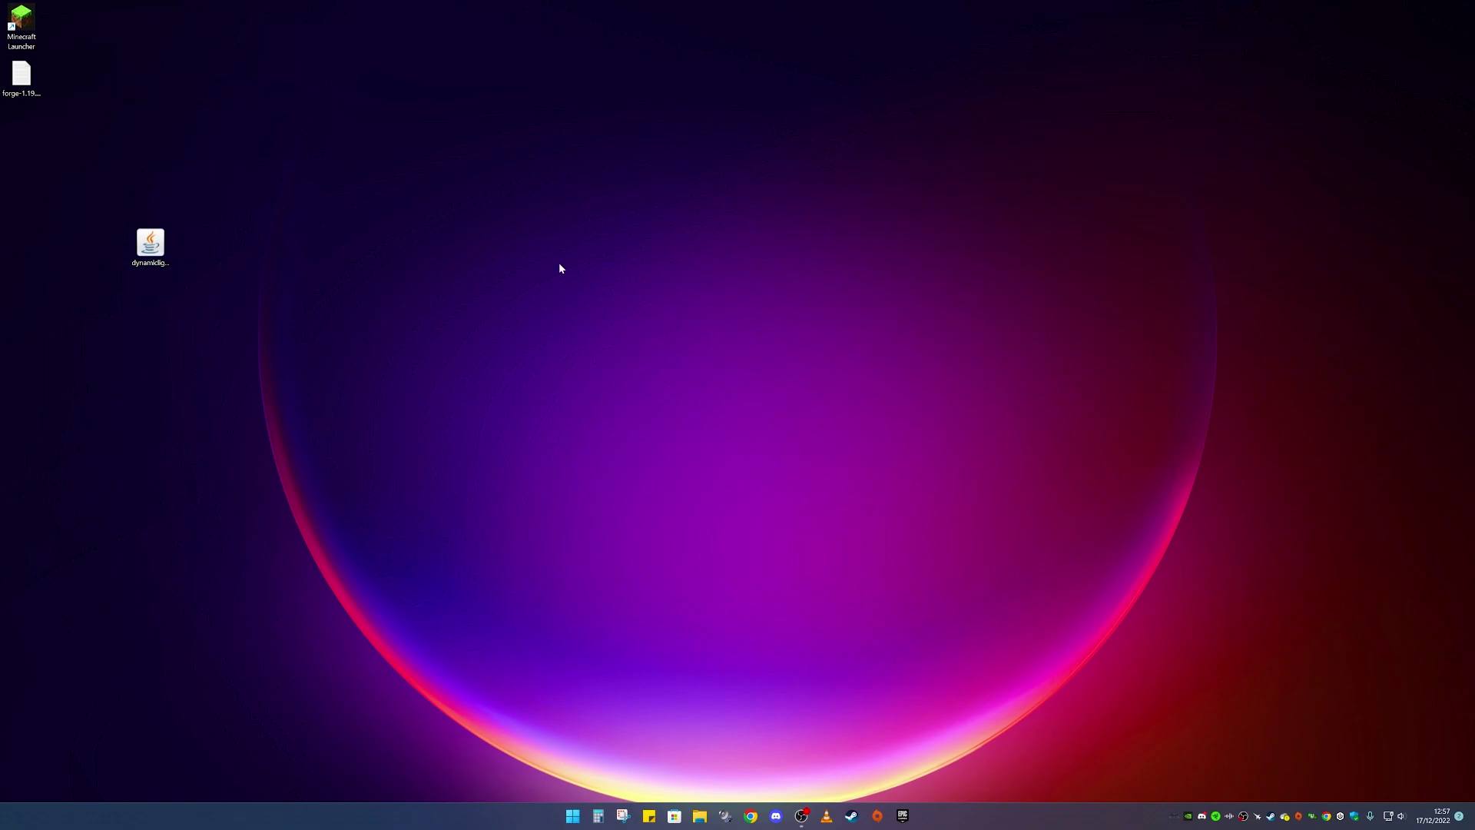
- Start Minecraft Launcher and keep the forge installation selected
{"action": "left_click_drag", "start_coordinate": [23, 27], "coordinate": [706, 305]}
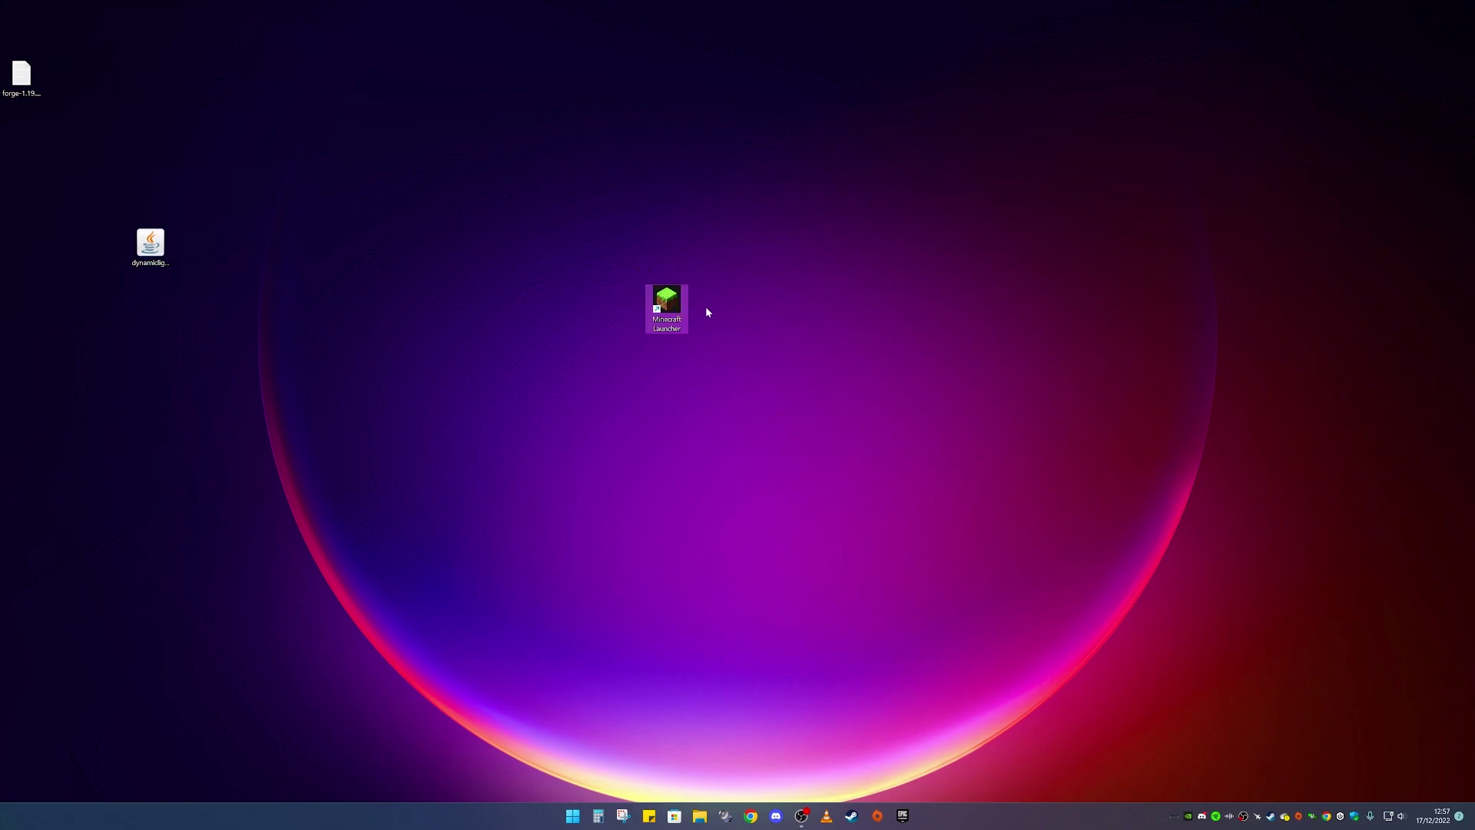
{"action": "double_click", "coordinate": [665, 291]}
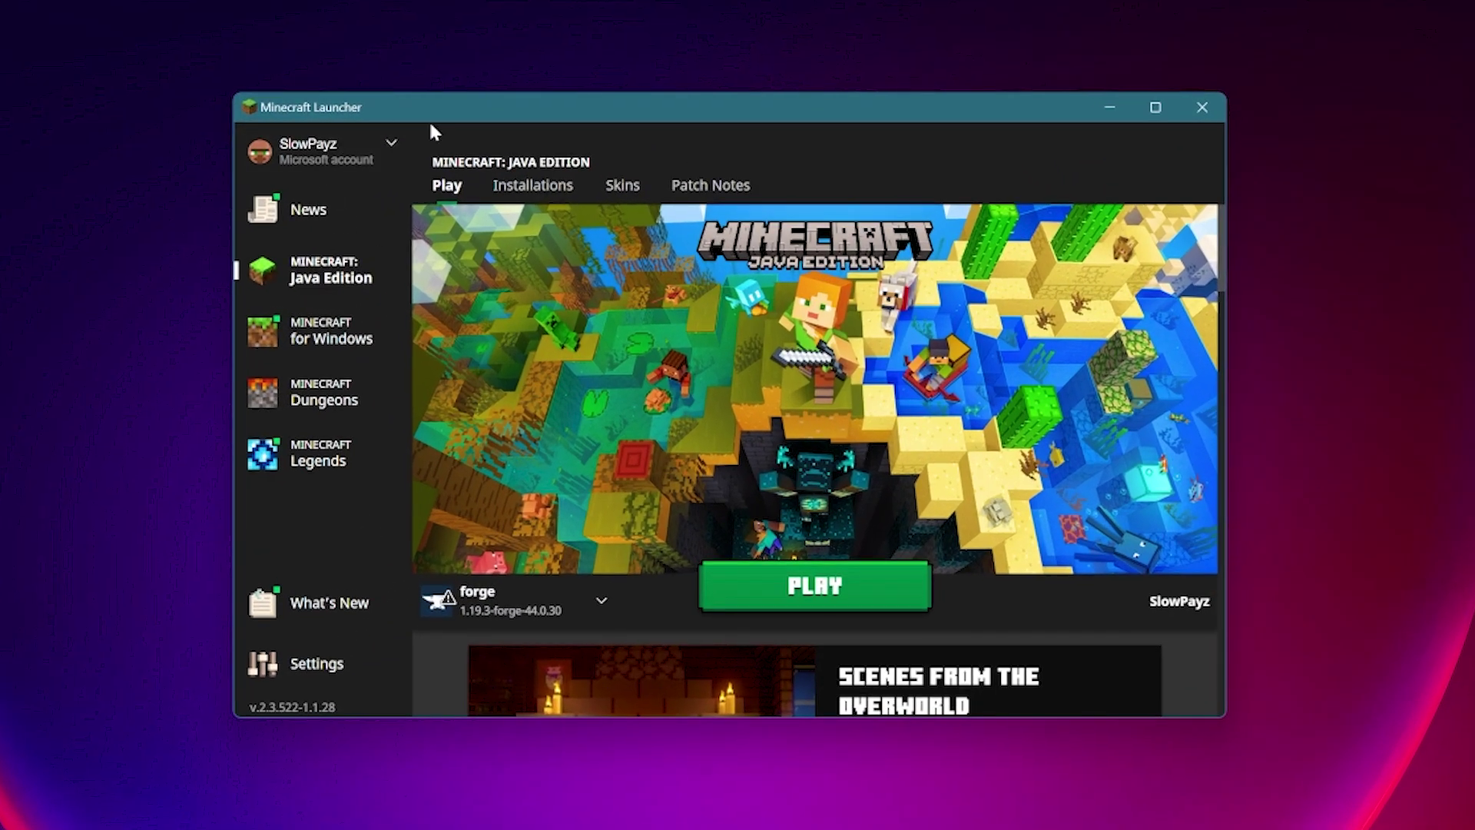
{"action": "mouse_move", "coordinate": [509, 610]}
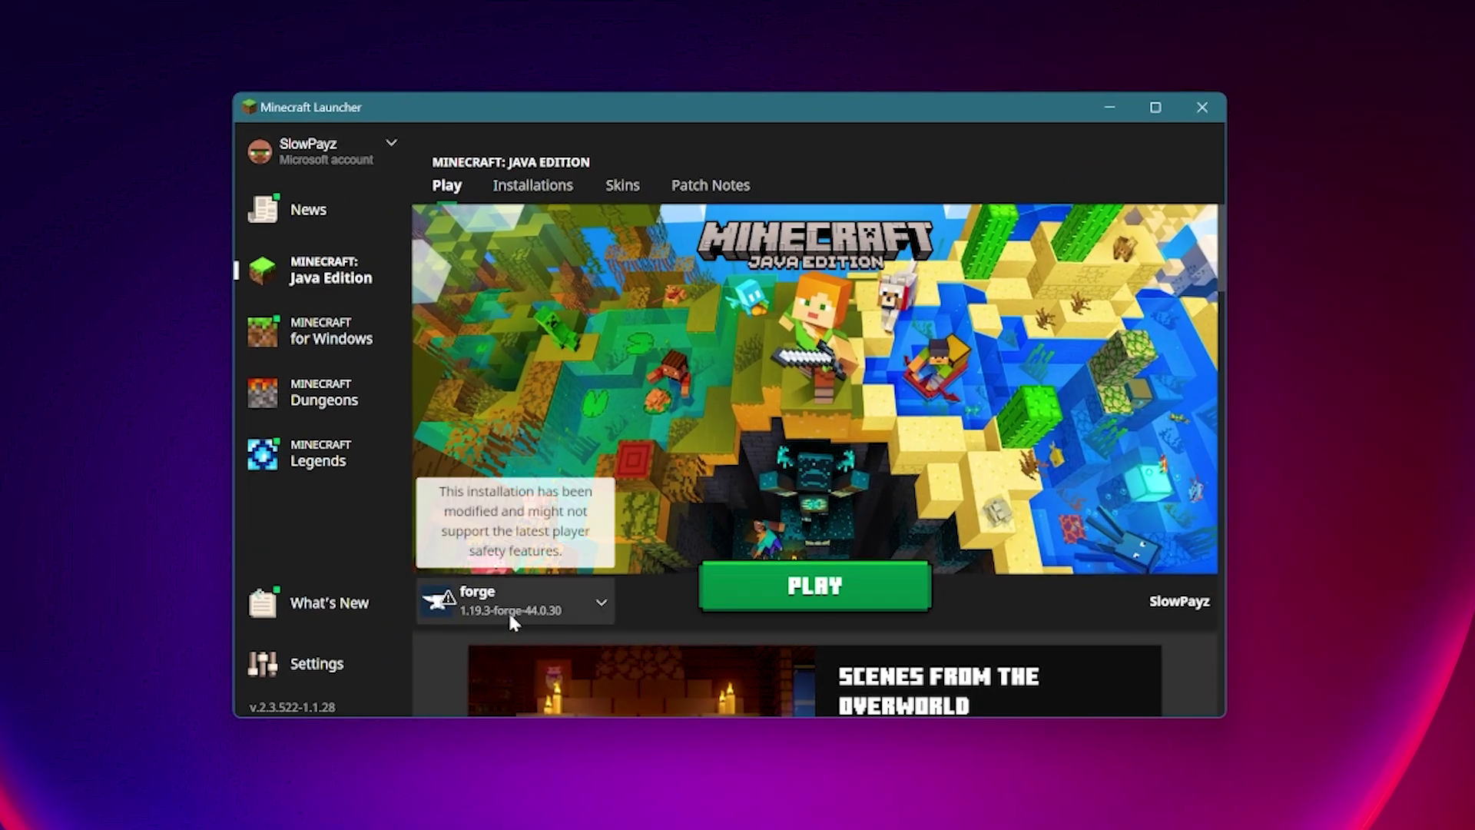
{"action": "left_click", "coordinate": [500, 602]}
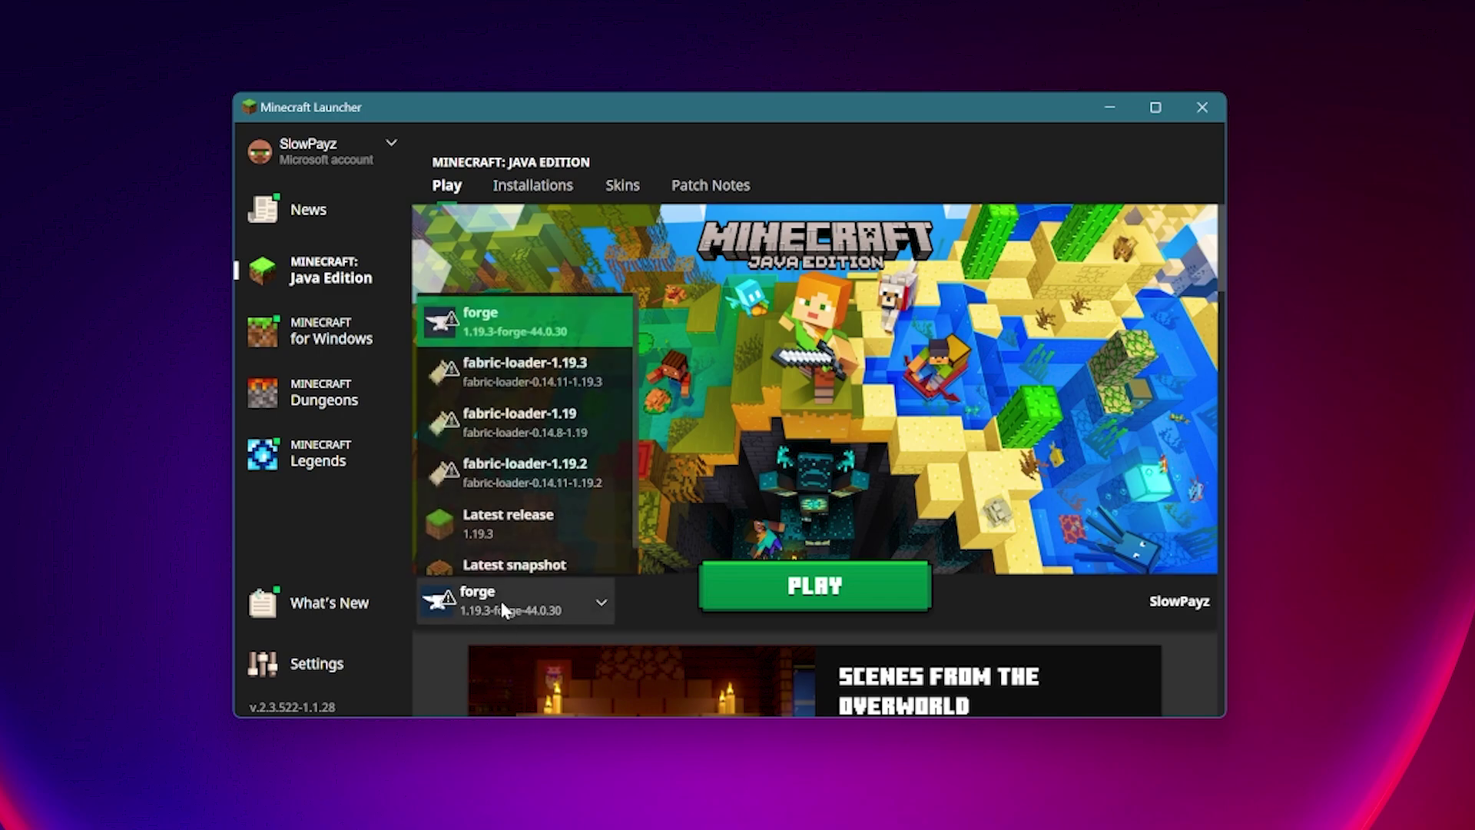
{"action": "left_click", "coordinate": [504, 315]}
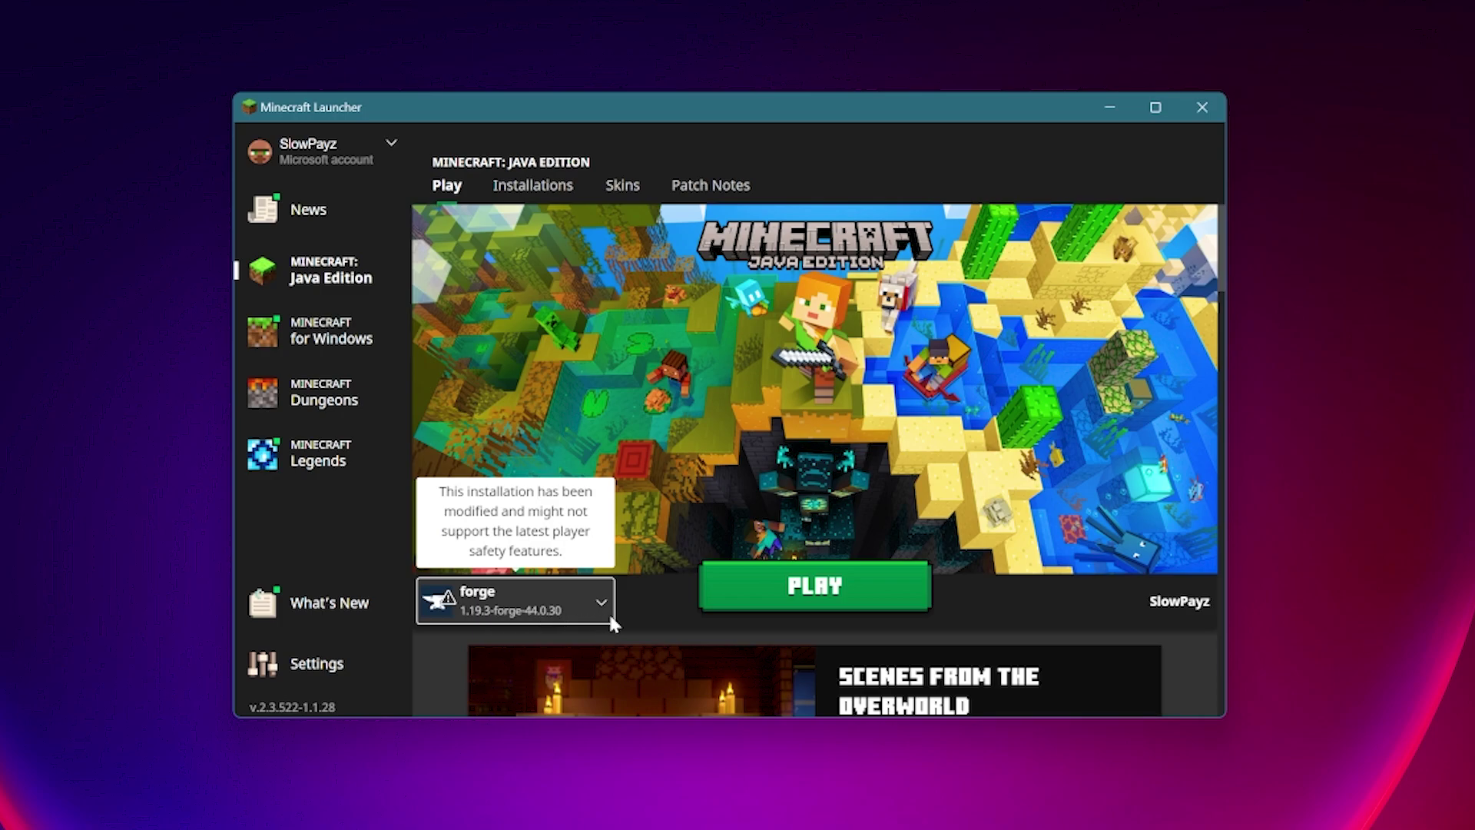
- Open the forge 1.19.3 installation's .minecraft folder from the Installations list
{"action": "left_click", "coordinate": [533, 194]}
{"action": "mouse_move", "coordinate": [1148, 393]}
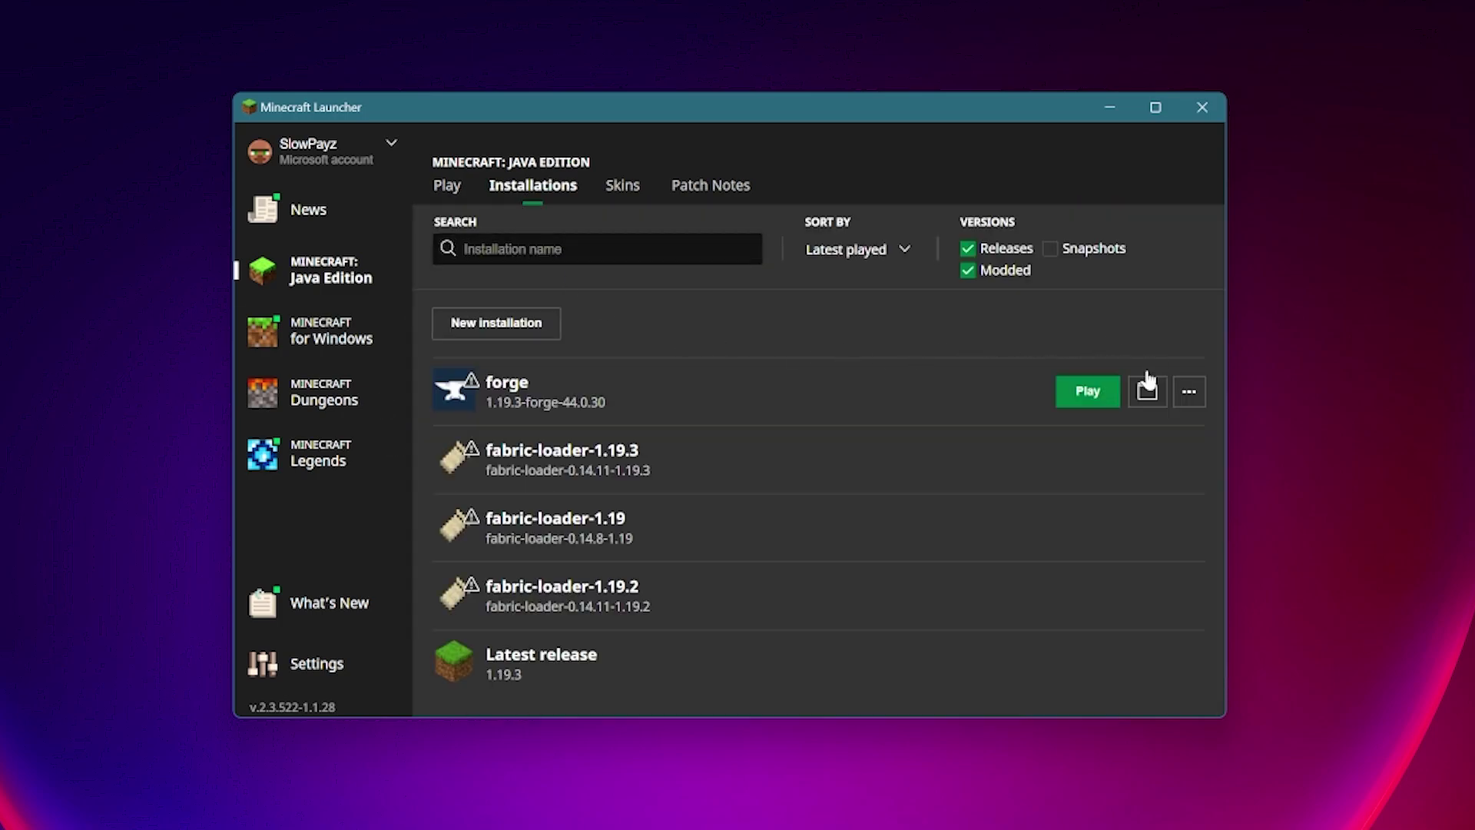
{"action": "left_click", "coordinate": [1146, 394]}
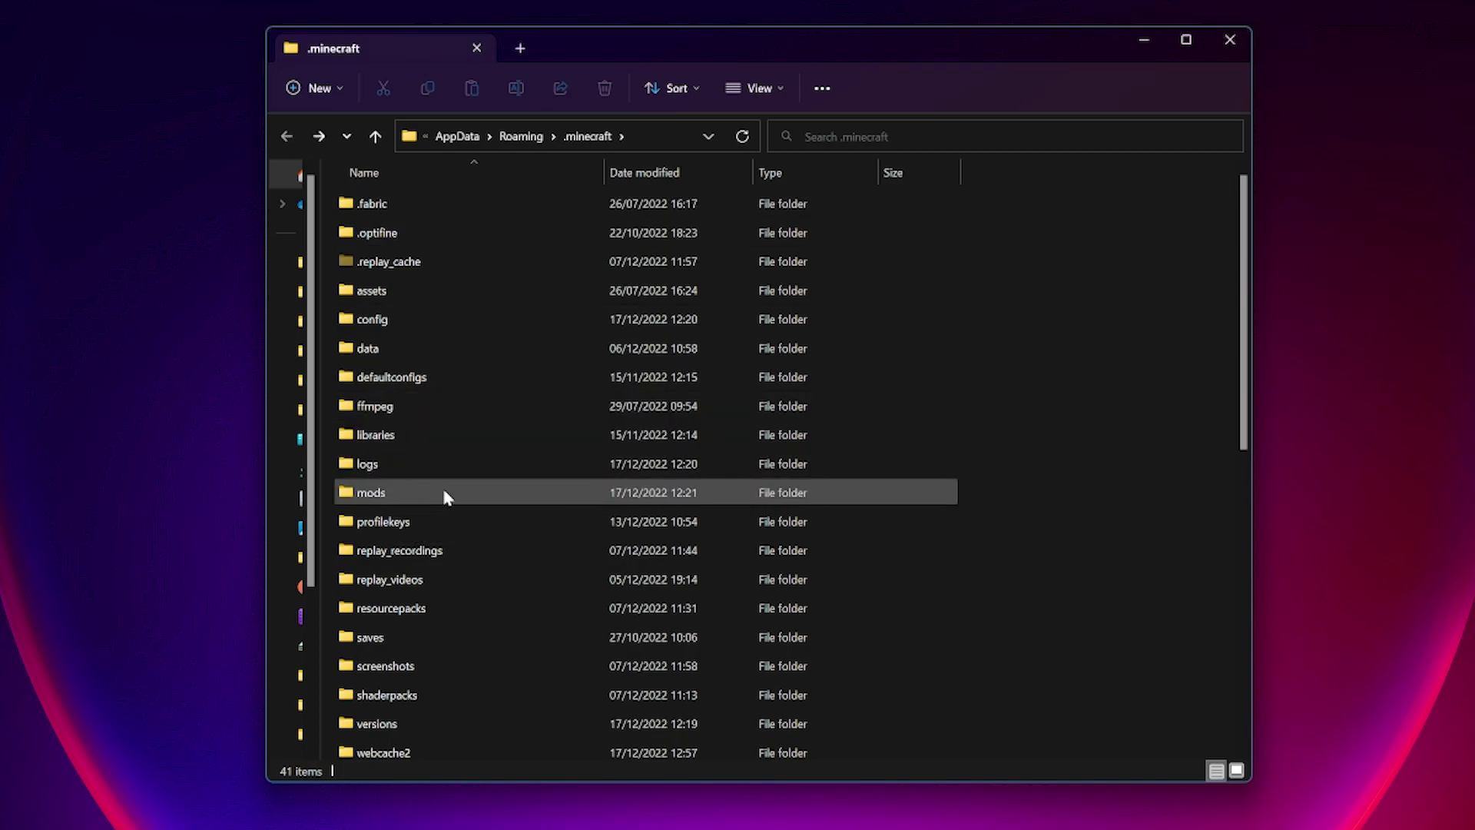
- Delete the old mods folder in .minecraft and create a new folder named mods
{"action": "left_click", "coordinate": [445, 497]}
{"action": "key", "text": "Delete"}
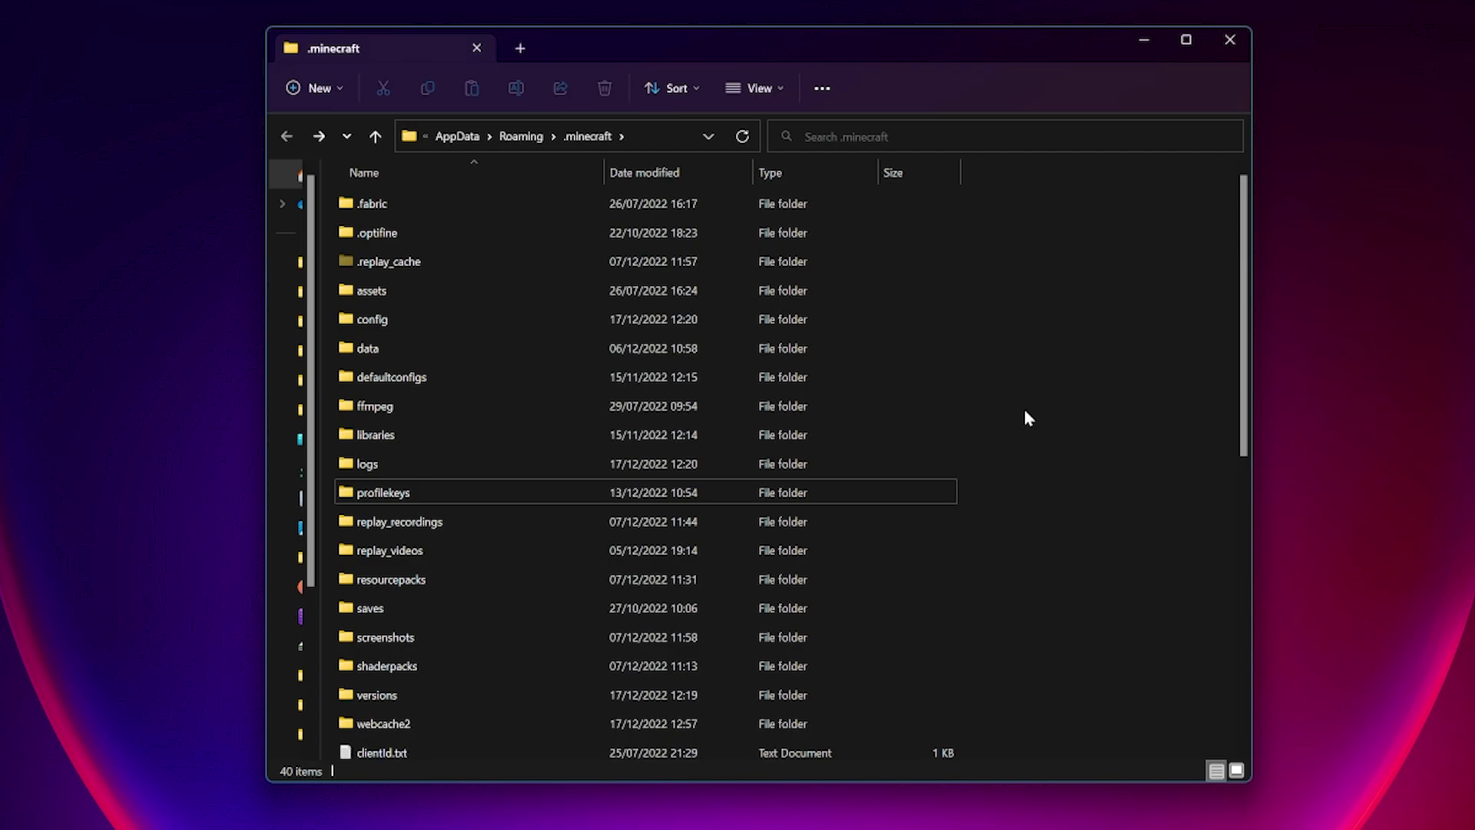
{"action": "right_click", "coordinate": [996, 412]}
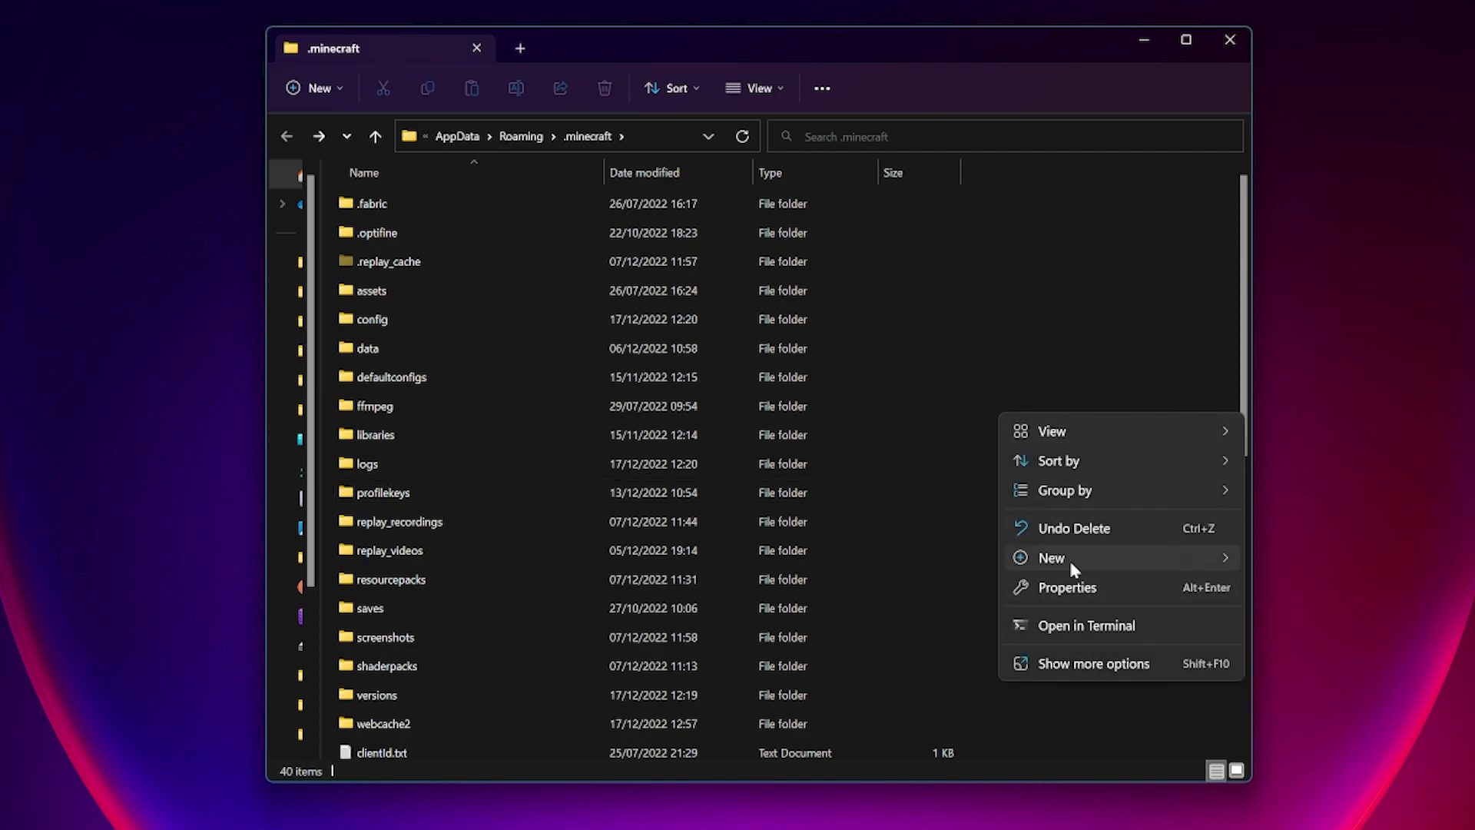
{"action": "mouse_move", "coordinate": [1070, 559]}
{"action": "left_click", "coordinate": [1300, 564]}
{"action": "type", "text": "mo"}
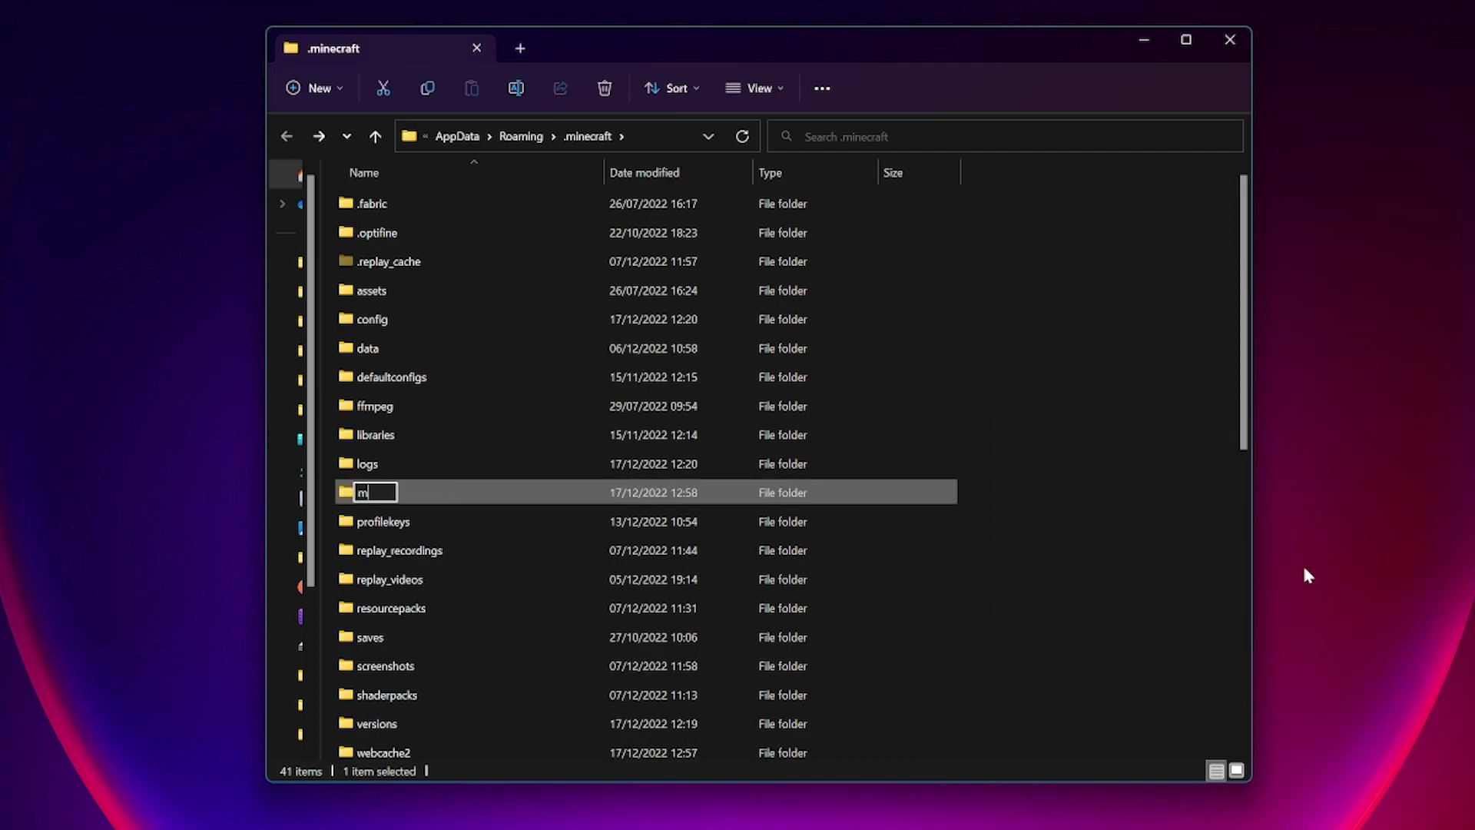
{"action": "type", "text": "ds"}
{"action": "key", "text": "Return"}
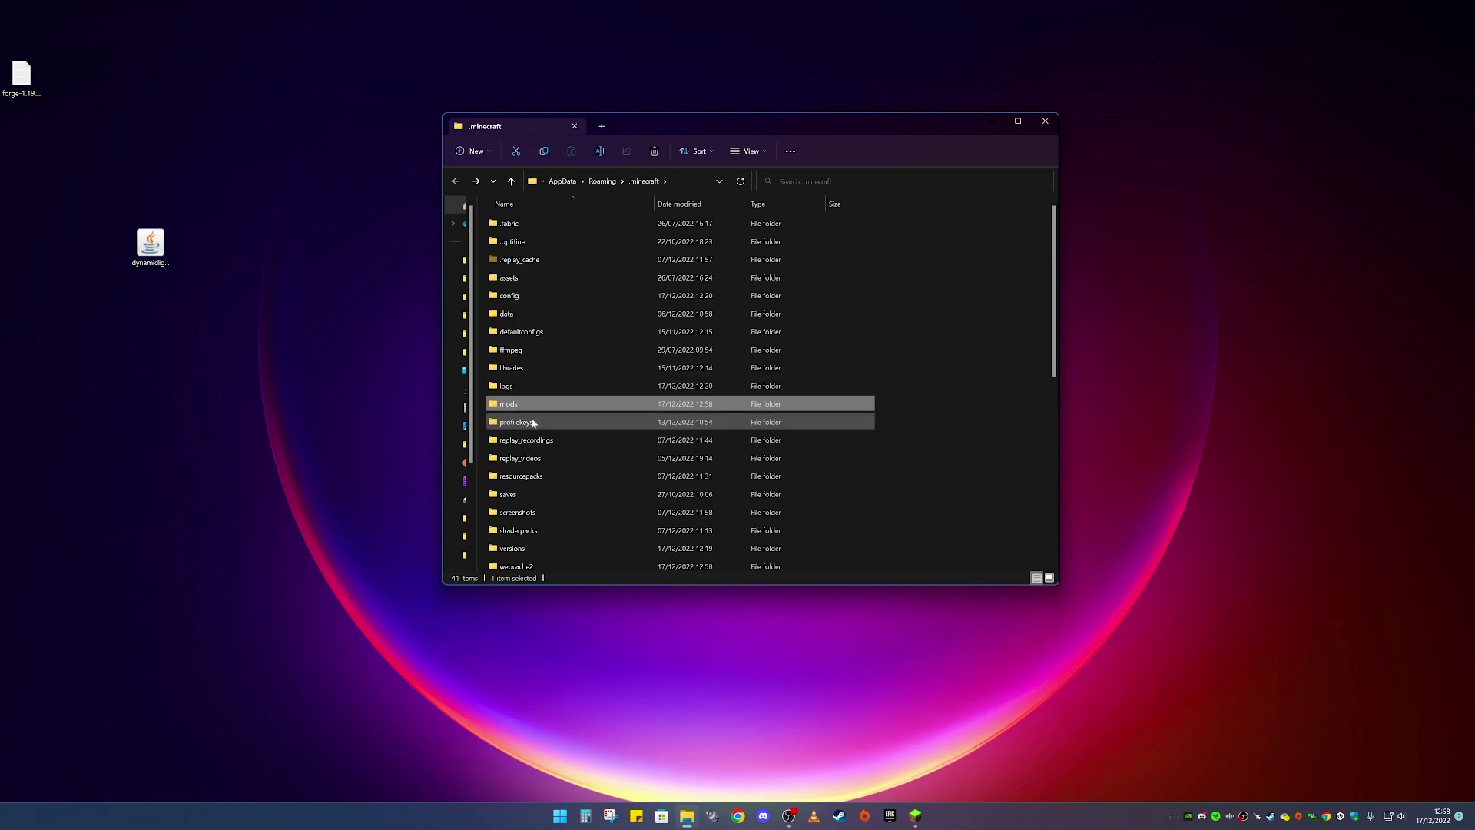
- Move dynamiclights-1.19.3.1.jar from the desktop into the new mods folder
{"action": "left_click", "coordinate": [948, 412]}
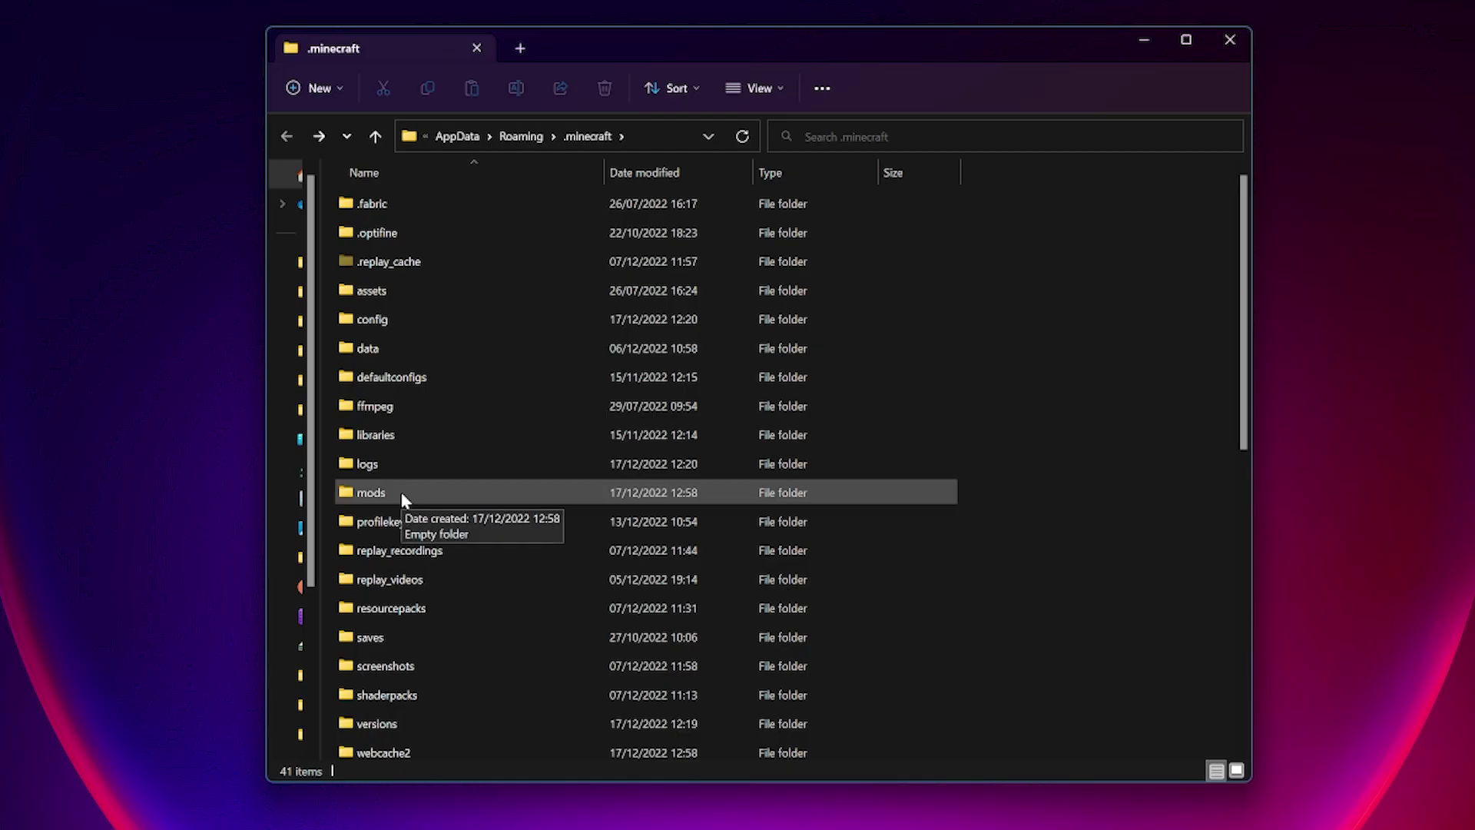
{"action": "double_click", "coordinate": [404, 496]}
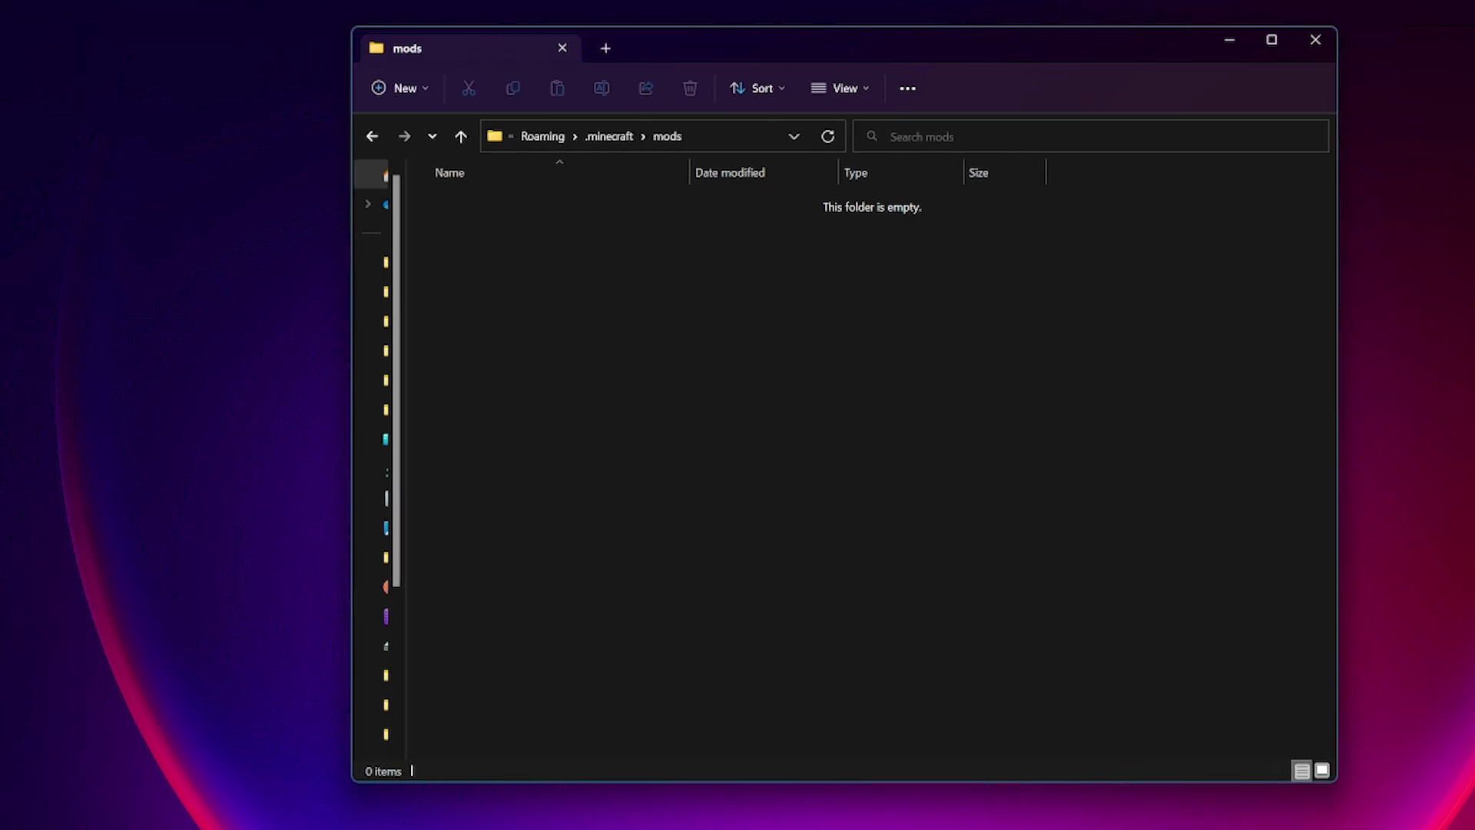
{"action": "left_click_drag", "start_coordinate": [130, 238], "coordinate": [1071, 347]}
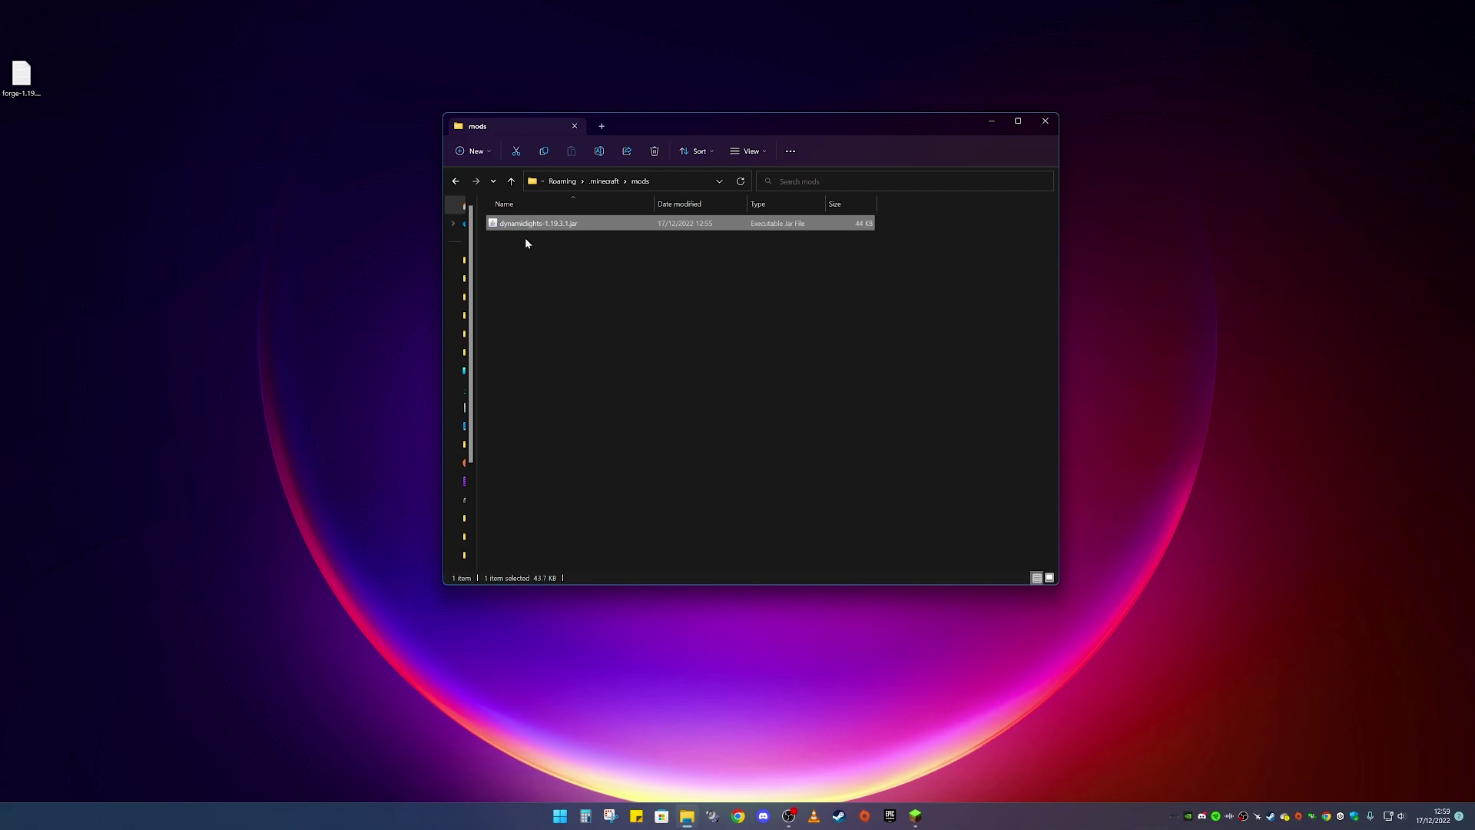
- Close Explorer and launch Minecraft with the forge 1.19.3 installation
{"action": "left_click", "coordinate": [1044, 126]}
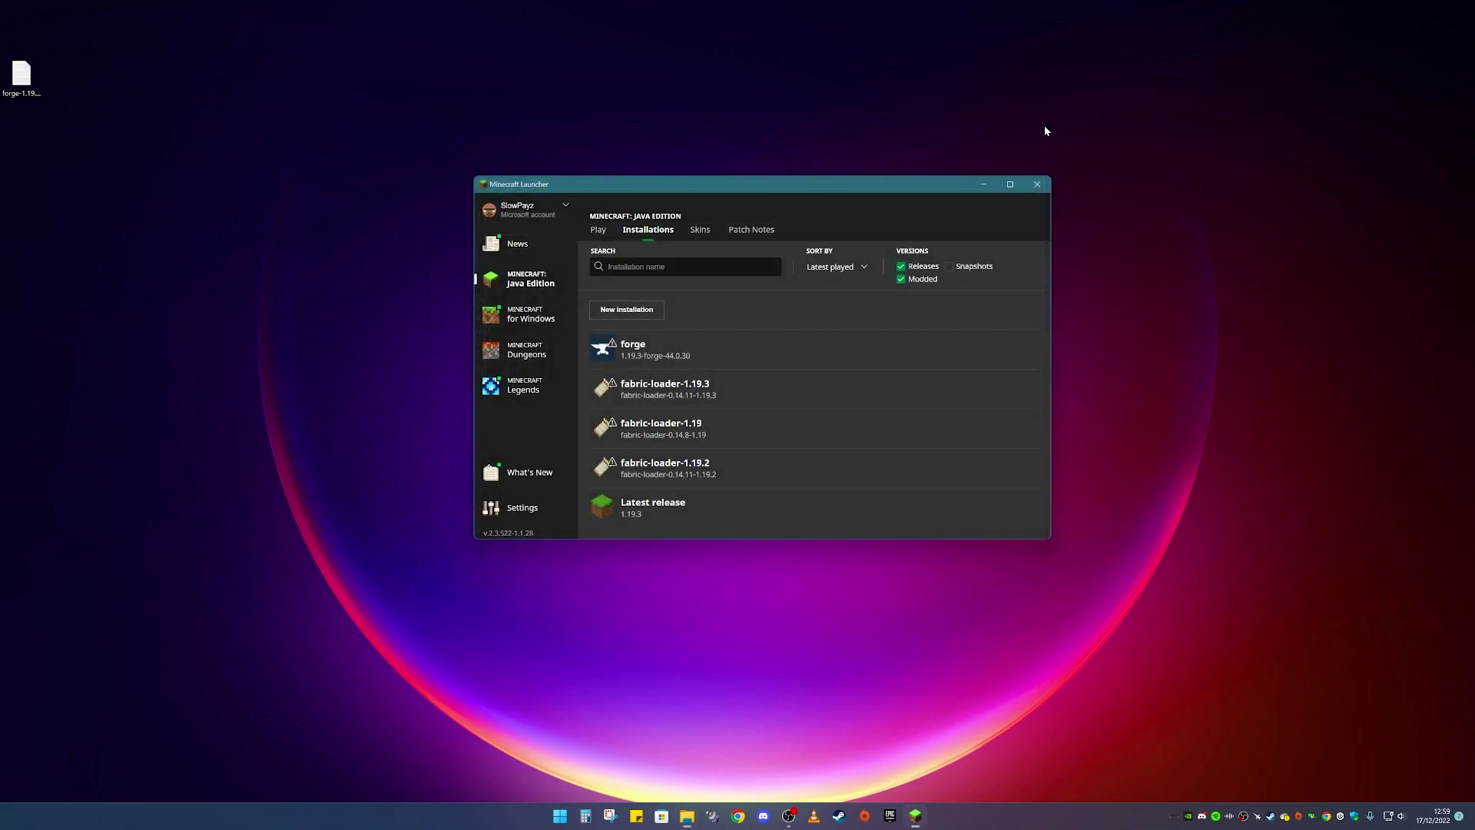
{"action": "left_click", "coordinate": [599, 233]}
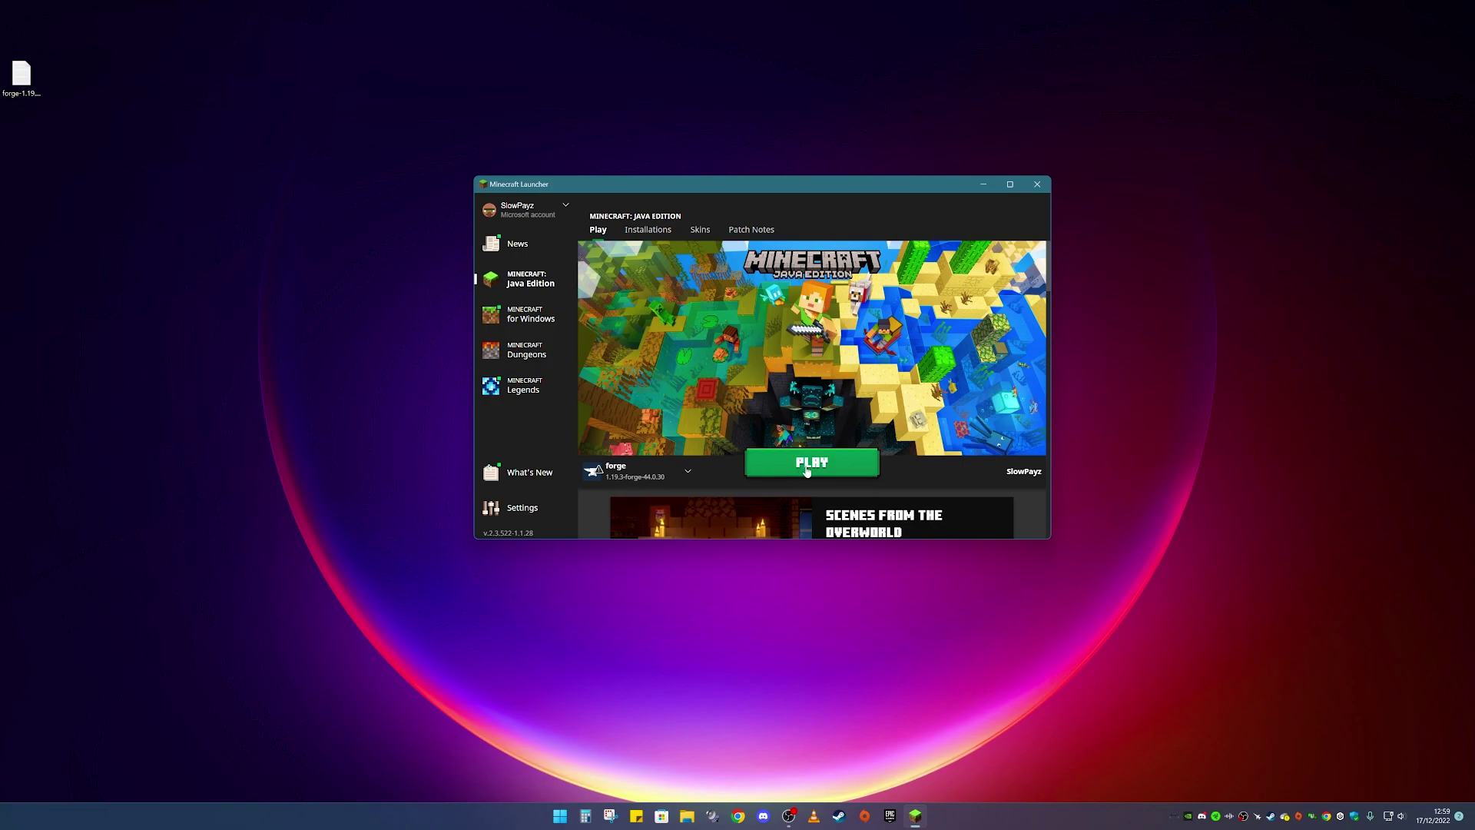
{"action": "left_click", "coordinate": [812, 463]}
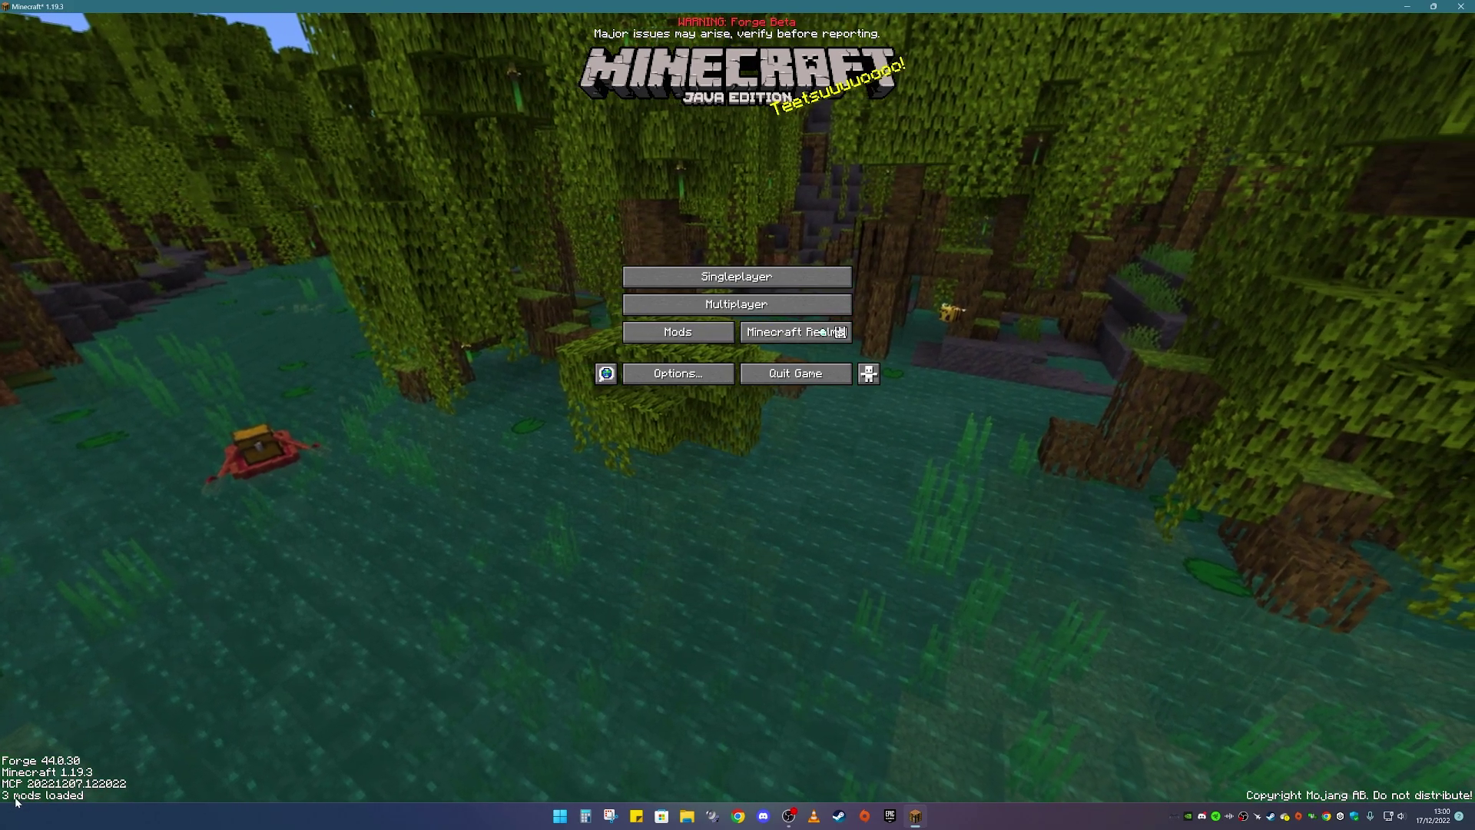
- Open the title screen's Mods list and select Dynamic Lights 1.19.3.1
{"action": "left_click", "coordinate": [669, 332]}
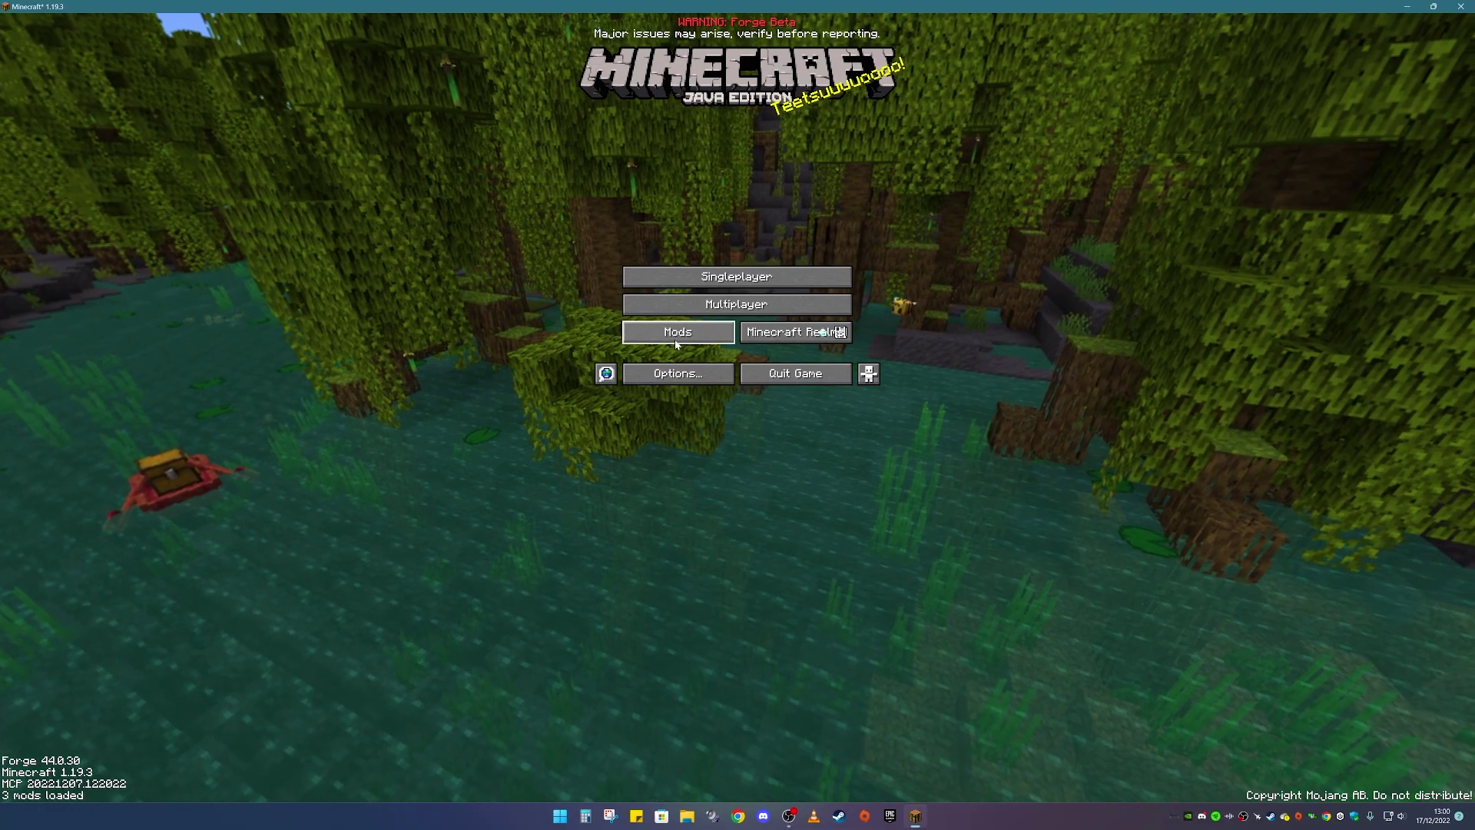
{"action": "left_click", "coordinate": [676, 332]}
{"action": "left_click", "coordinate": [62, 100]}
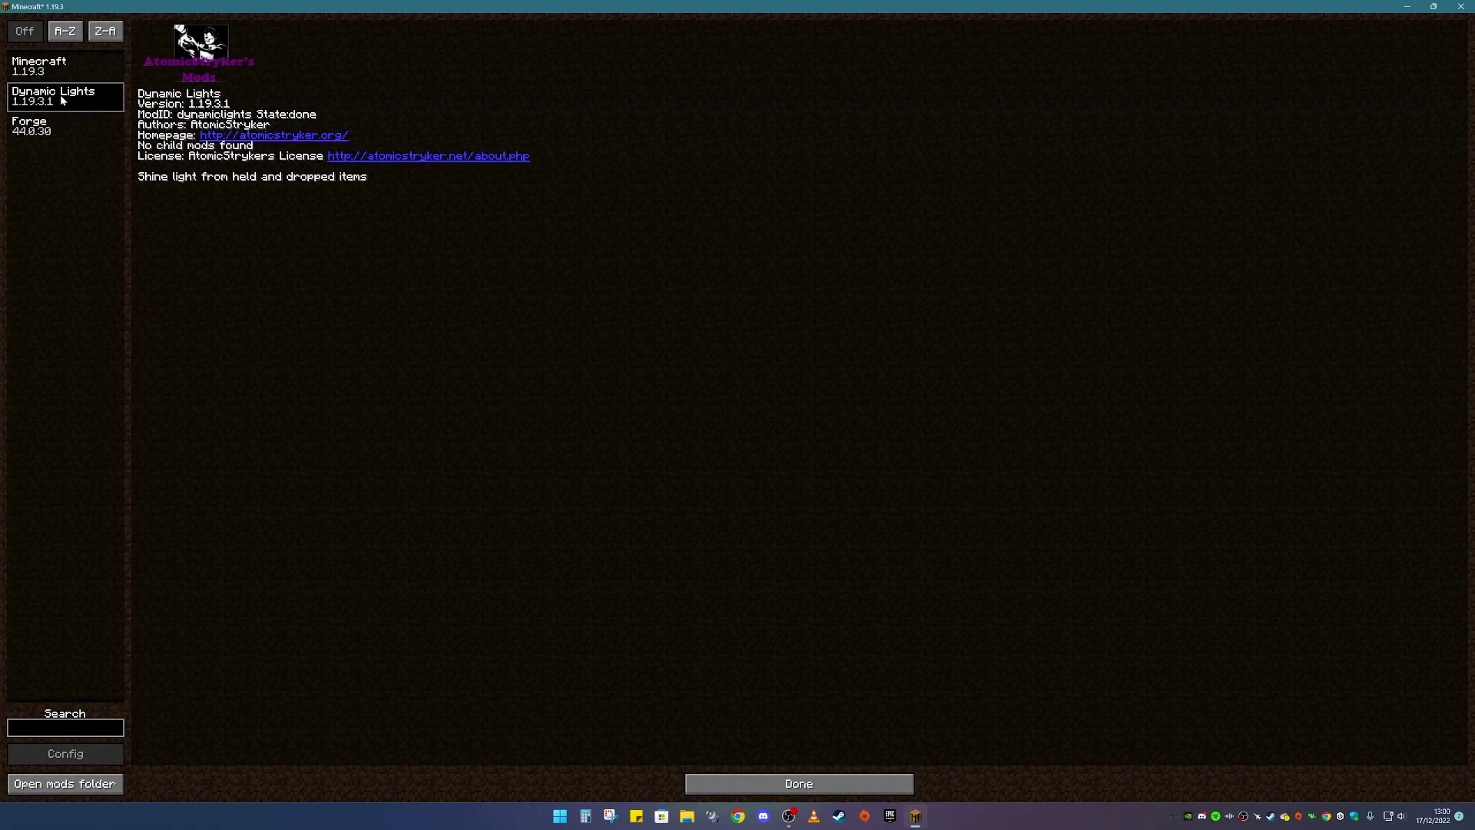